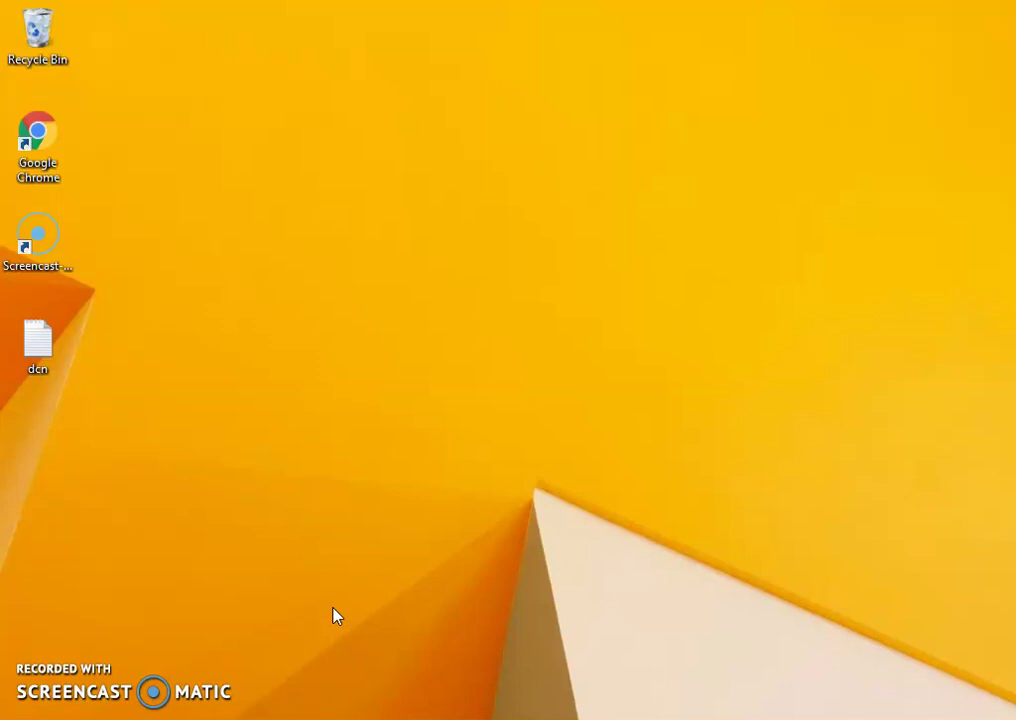
Step: Launch Google Chrome, maximize its window and go to the exam.net website
click(70, 132)
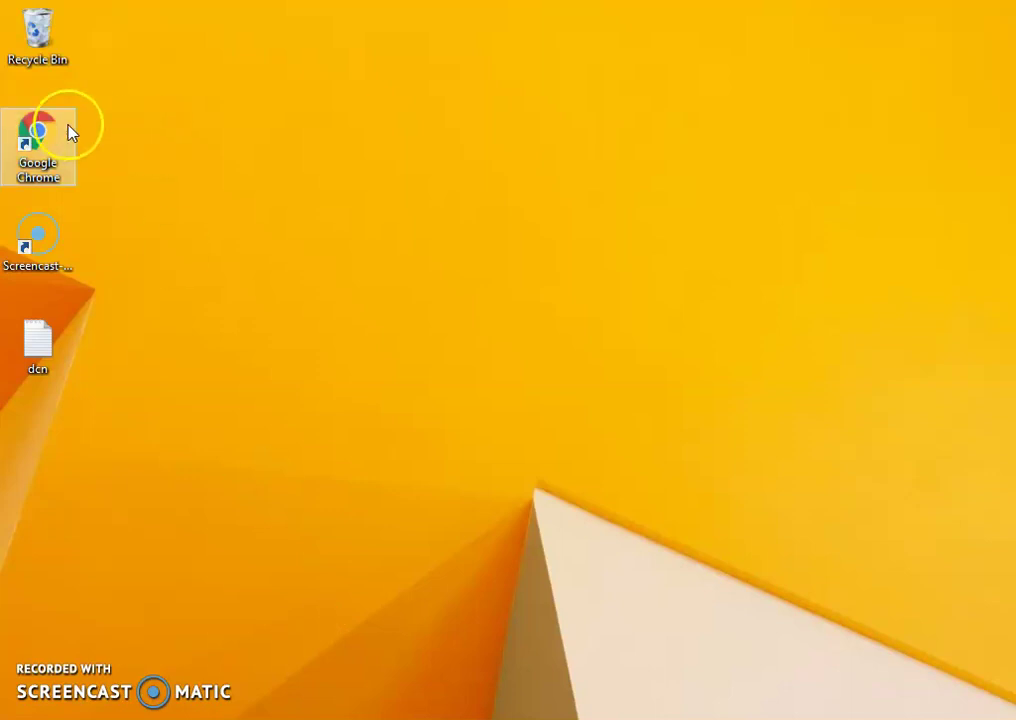
double_click(36, 142)
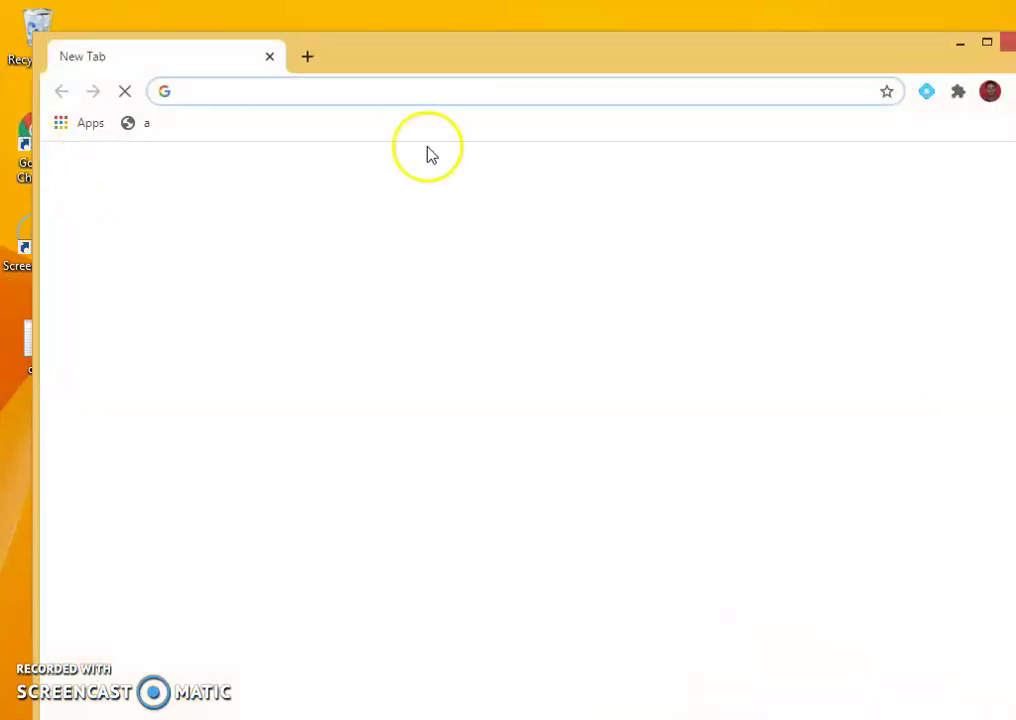
click(987, 42)
click(242, 61)
text(EXAM.NET)
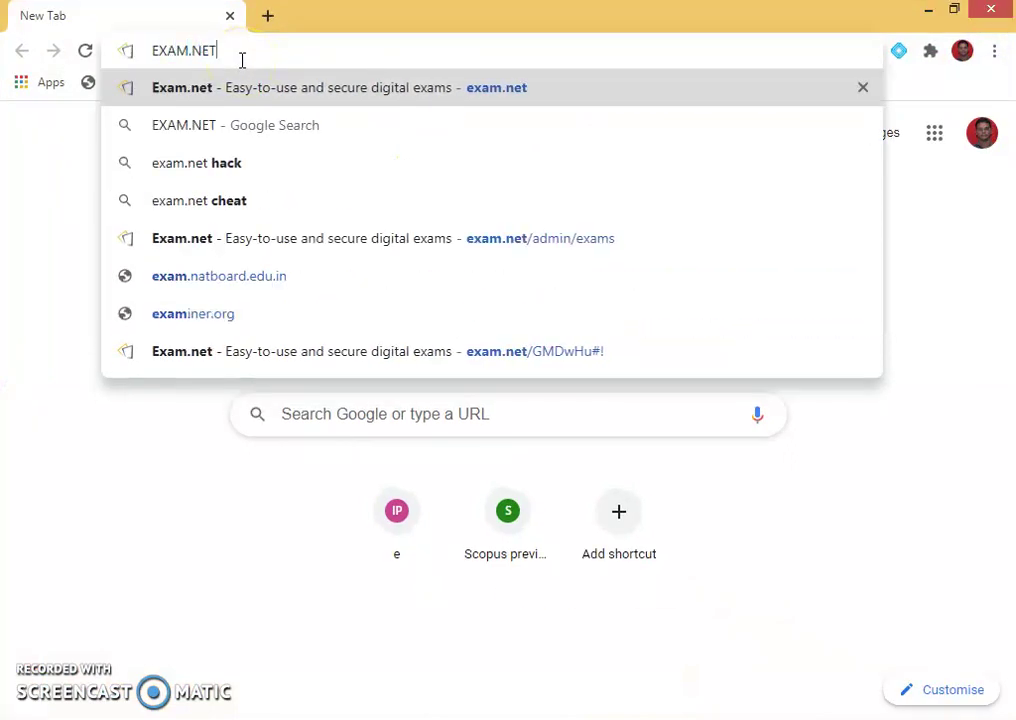
key(Return)
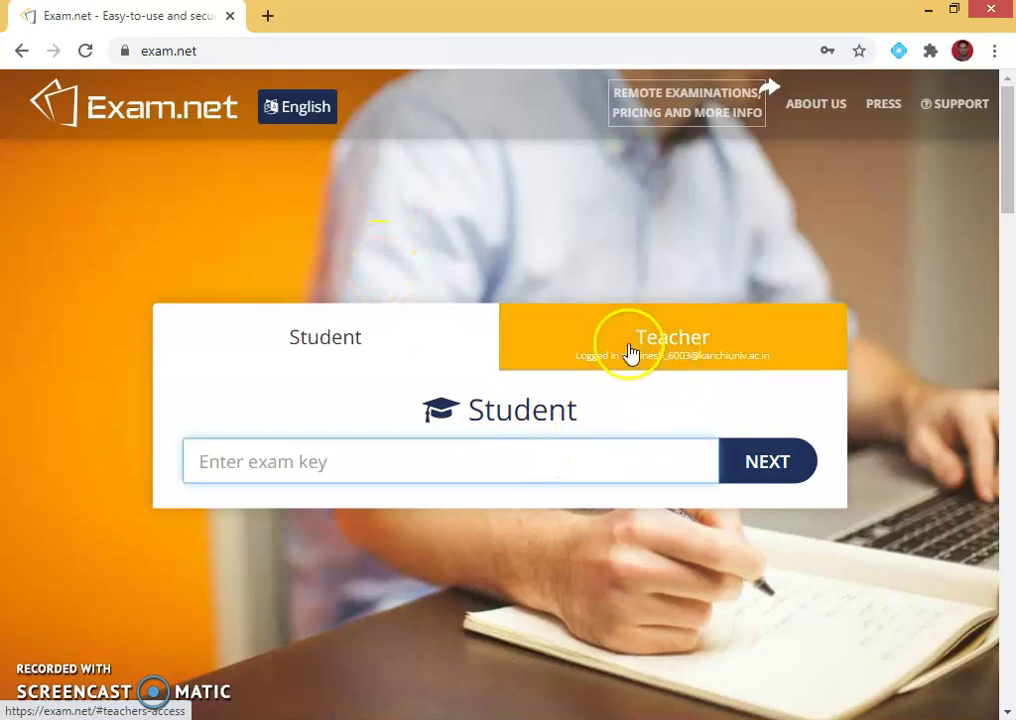
Step: Enter the teacher area and look over the notices on the exam list page
click(686, 350)
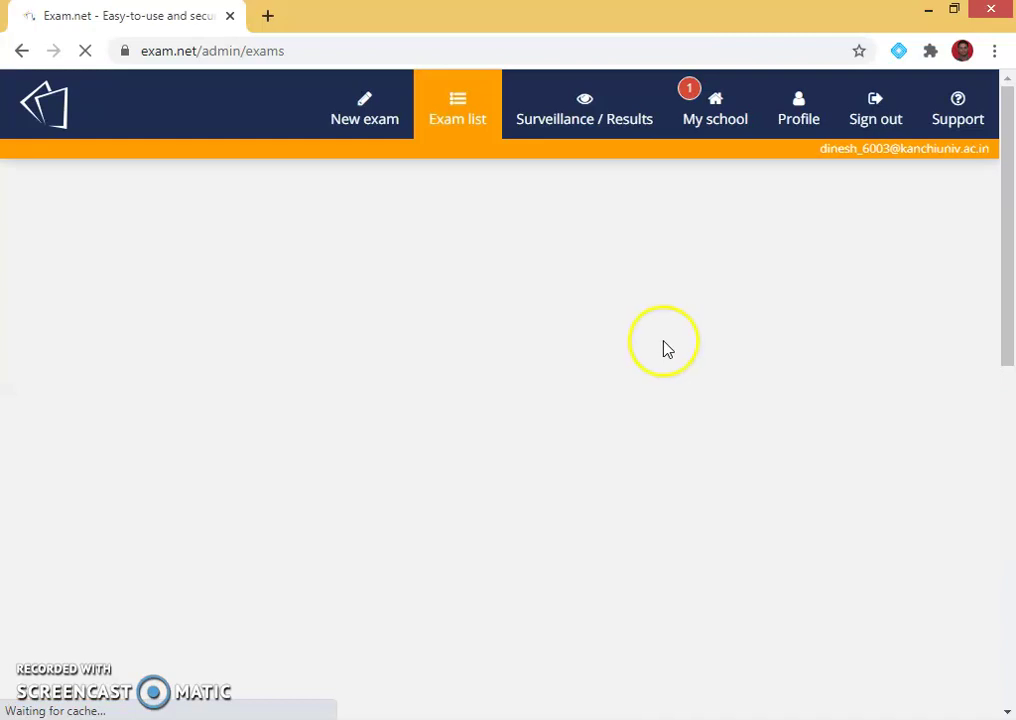
scroll(500, 400, down, 3)
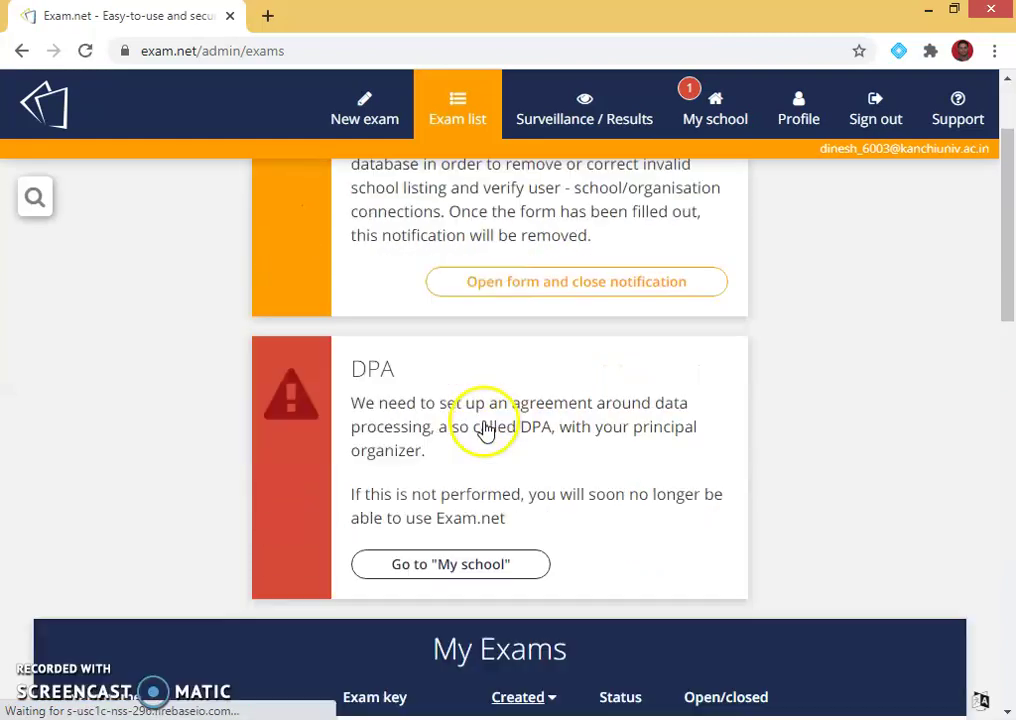
scroll(483, 420, up, 3)
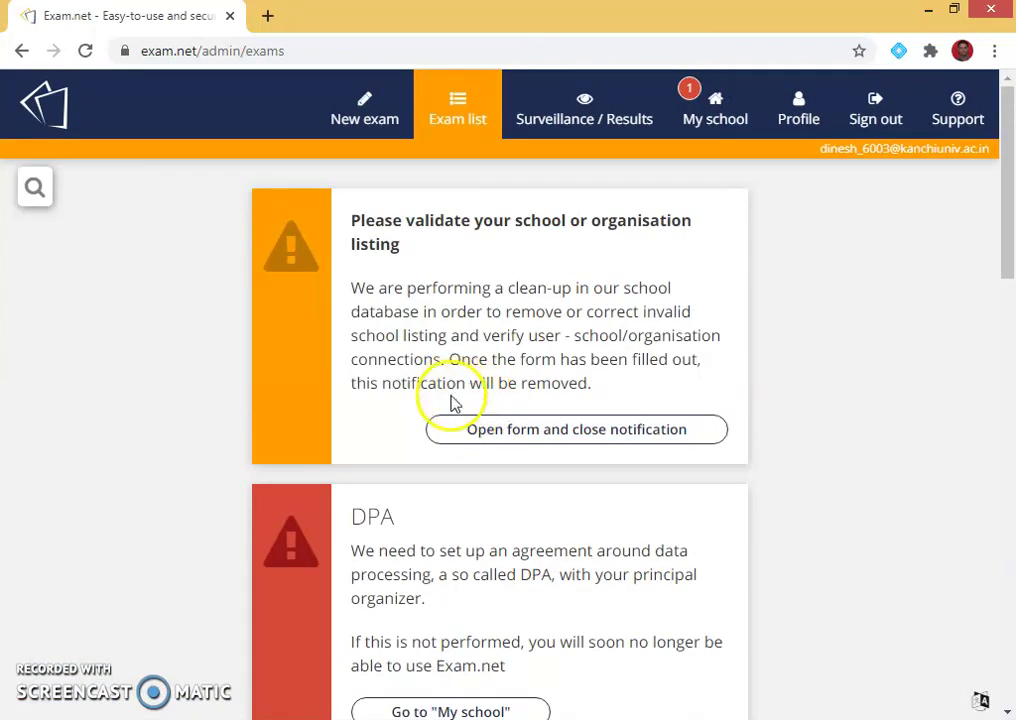
Step: Start a new exam and name it SCIENCE
click(363, 110)
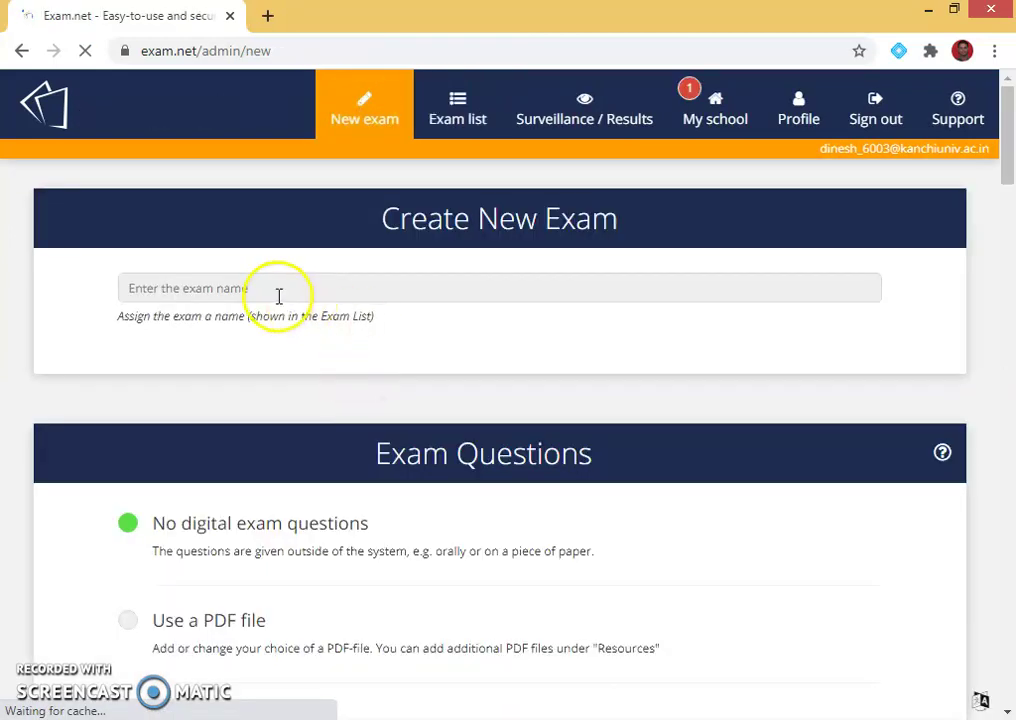
click(277, 293)
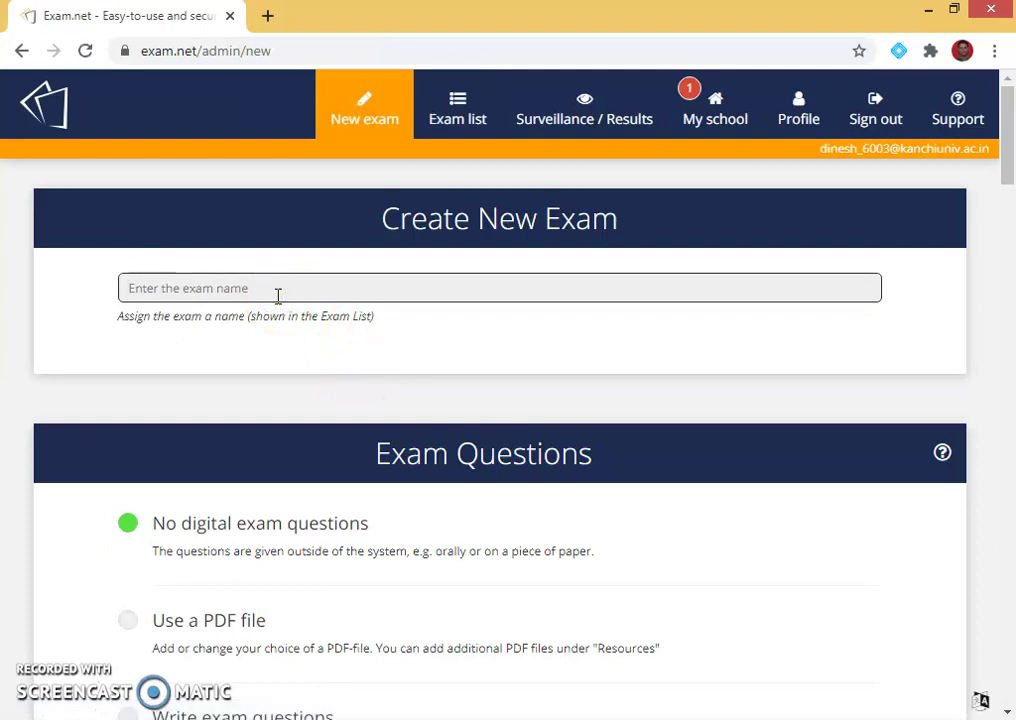
click(186, 291)
text(sc)
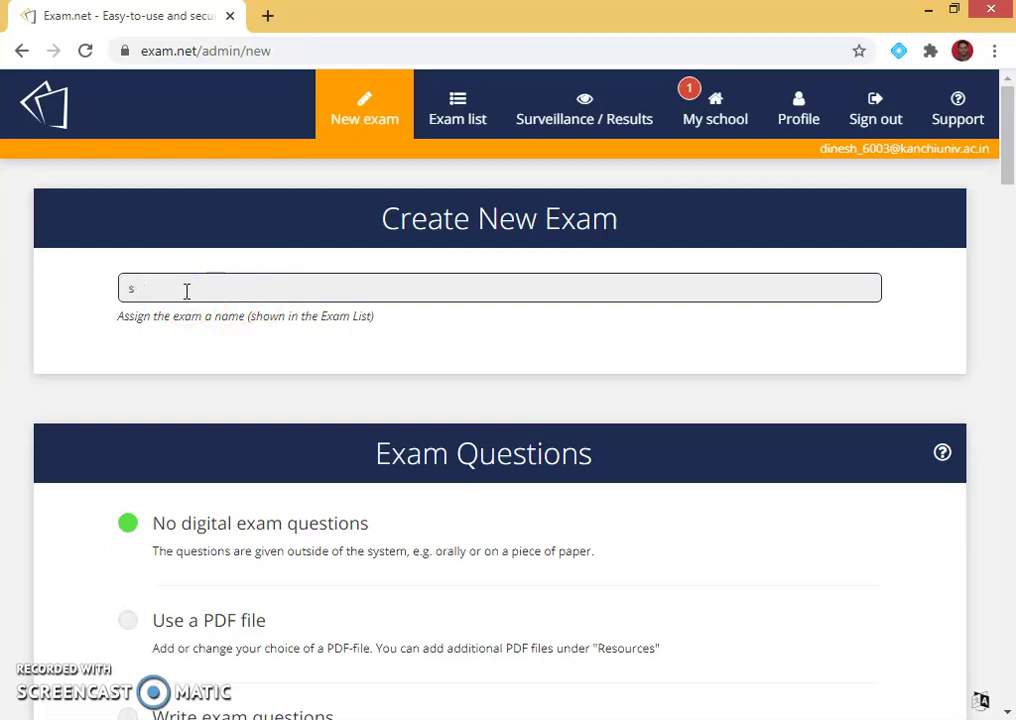
key(BackSpace)
text(scIENCE)
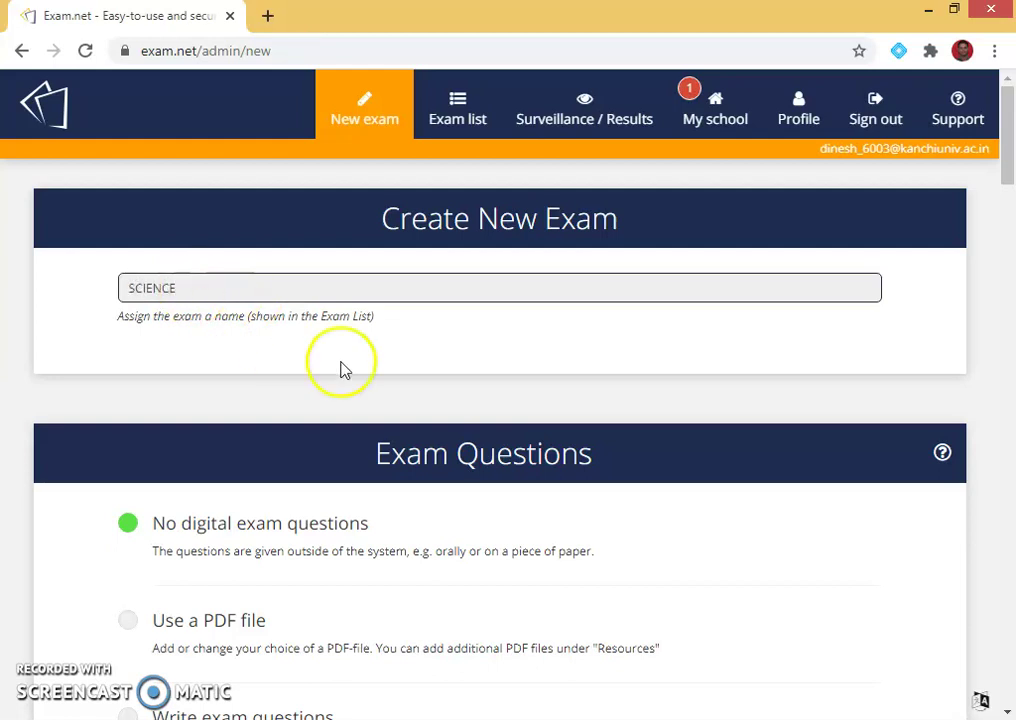
Step: Set the exam questions to the auto-marked exam type and add a multiple choice question
scroll(346, 372, down, 2)
scroll(363, 442, down, 1)
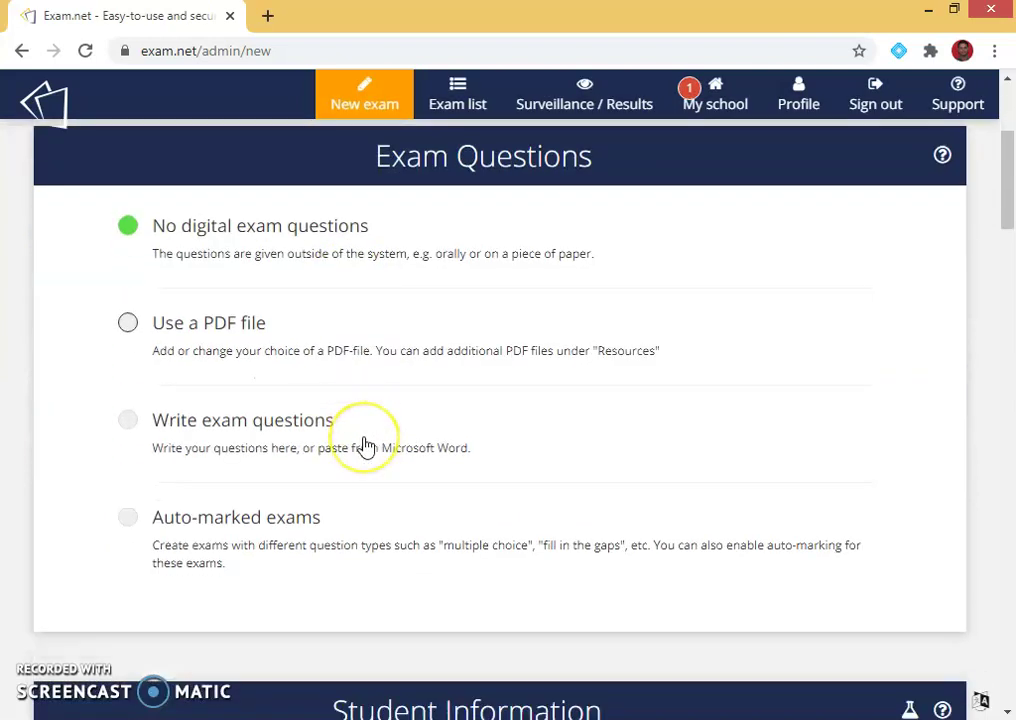
scroll(363, 444, up, 1)
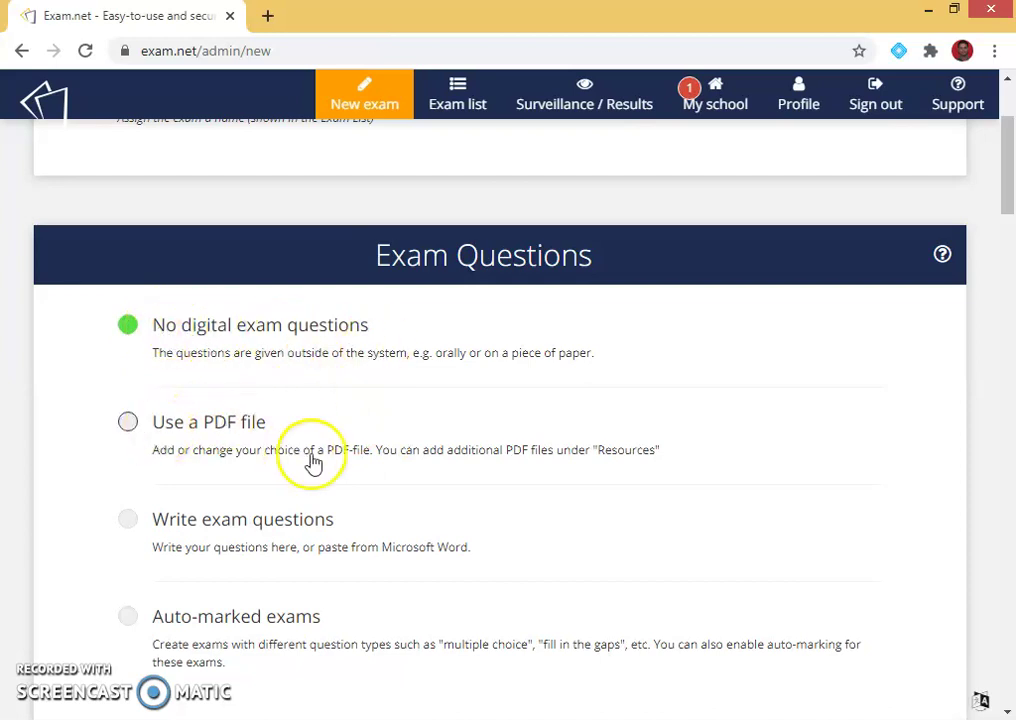
scroll(425, 533, down, 1)
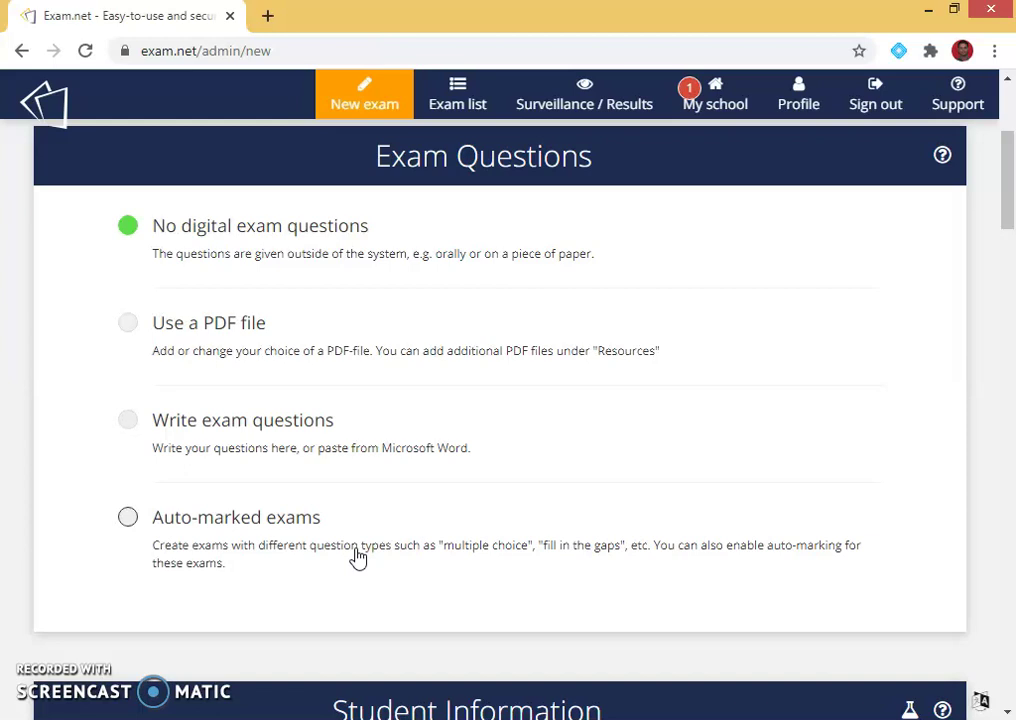
click(128, 517)
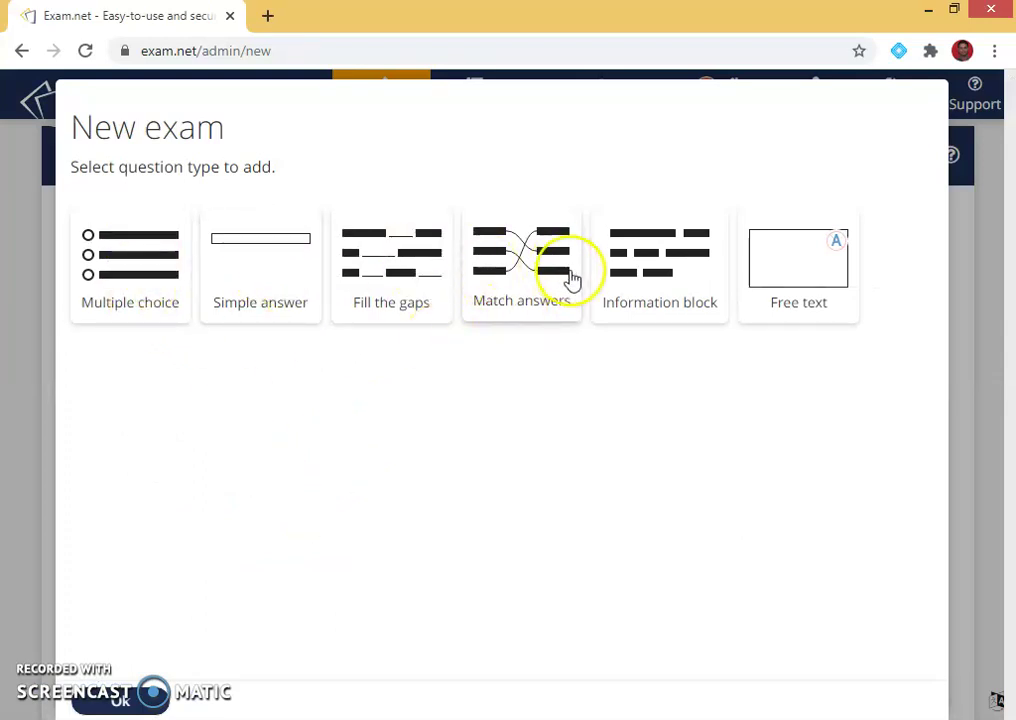
click(128, 264)
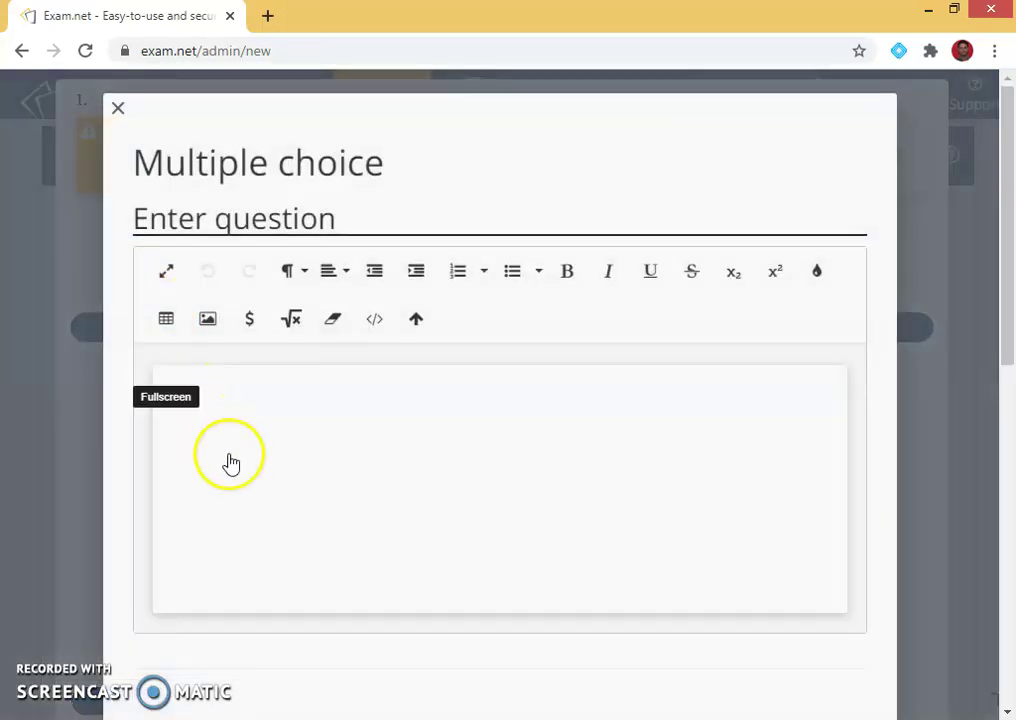
Step: Enter the question text "Which of the following is the first calculating device?", correcting any misspelled words
click(201, 393)
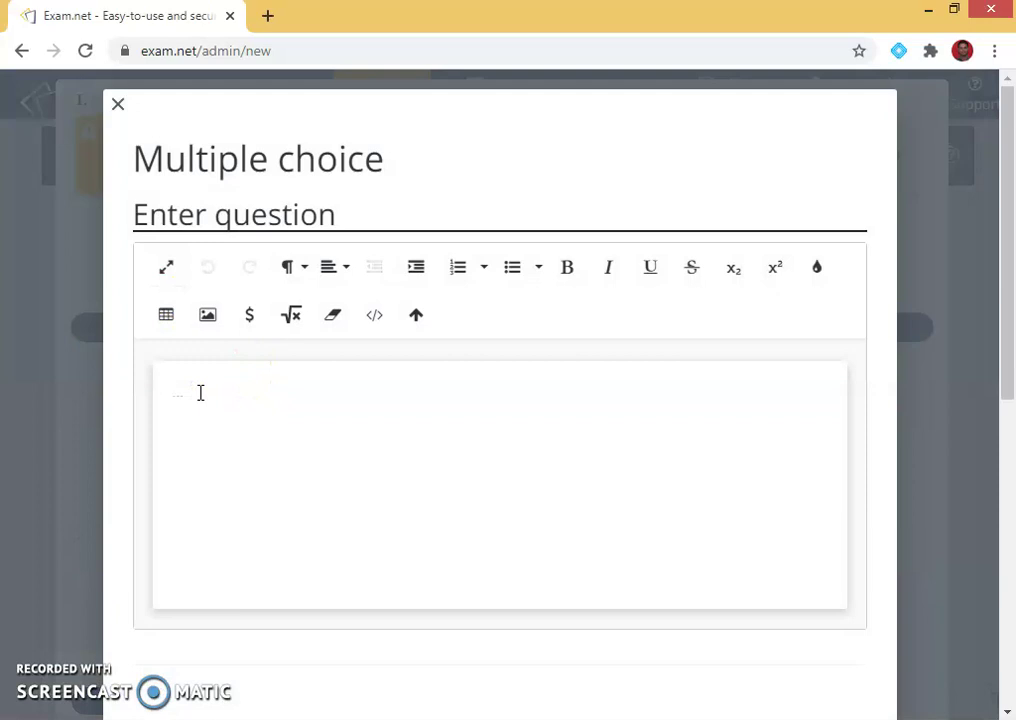
text(WHICH)
key(BackSpace)
key(BackSpace)
key(BackSpace)
key(BackSpace)
key(BackSpace)
text(hich of teh )
text(following)
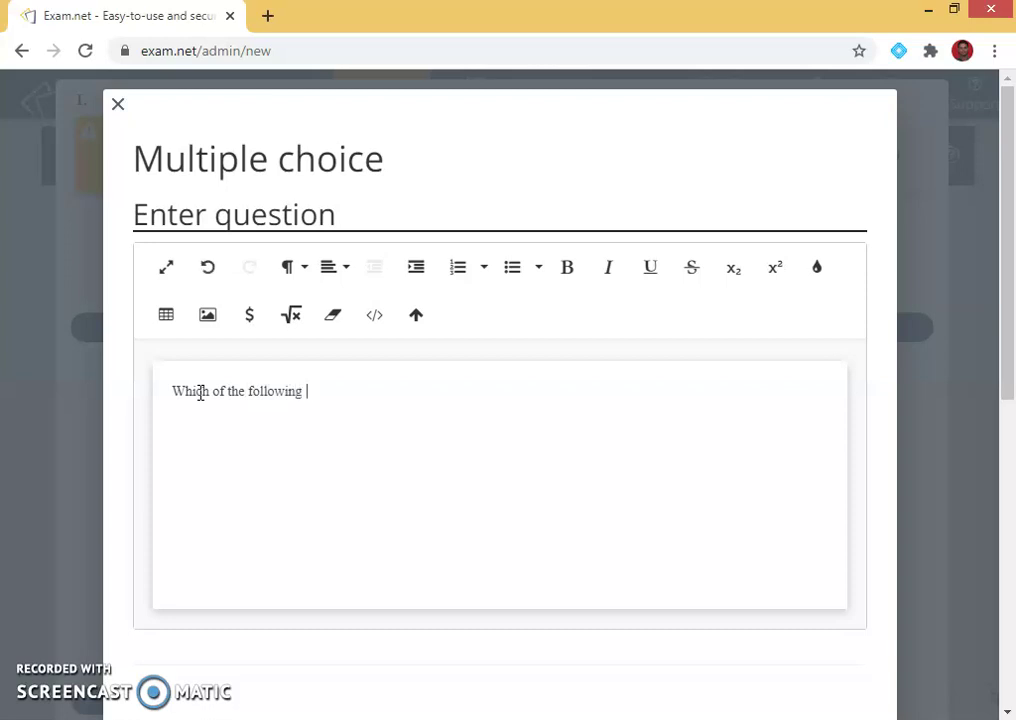
text( is the)
text(lco)
key(BackSpace)
text(ualting)
right_click(408, 390)
click(462, 404)
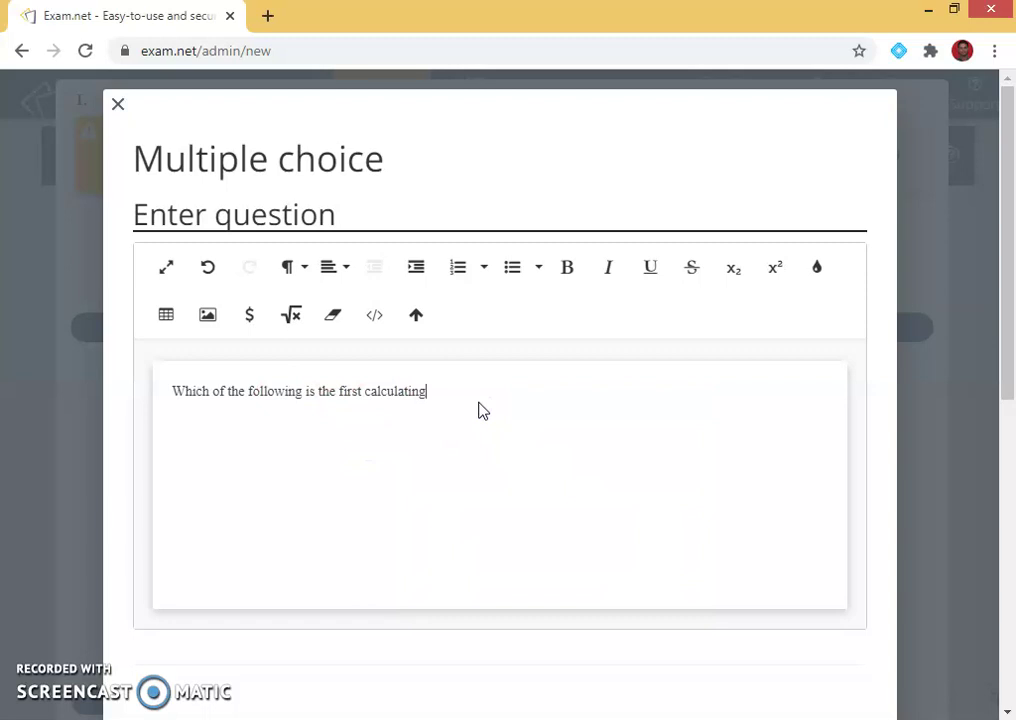
text(device?)
click(478, 404)
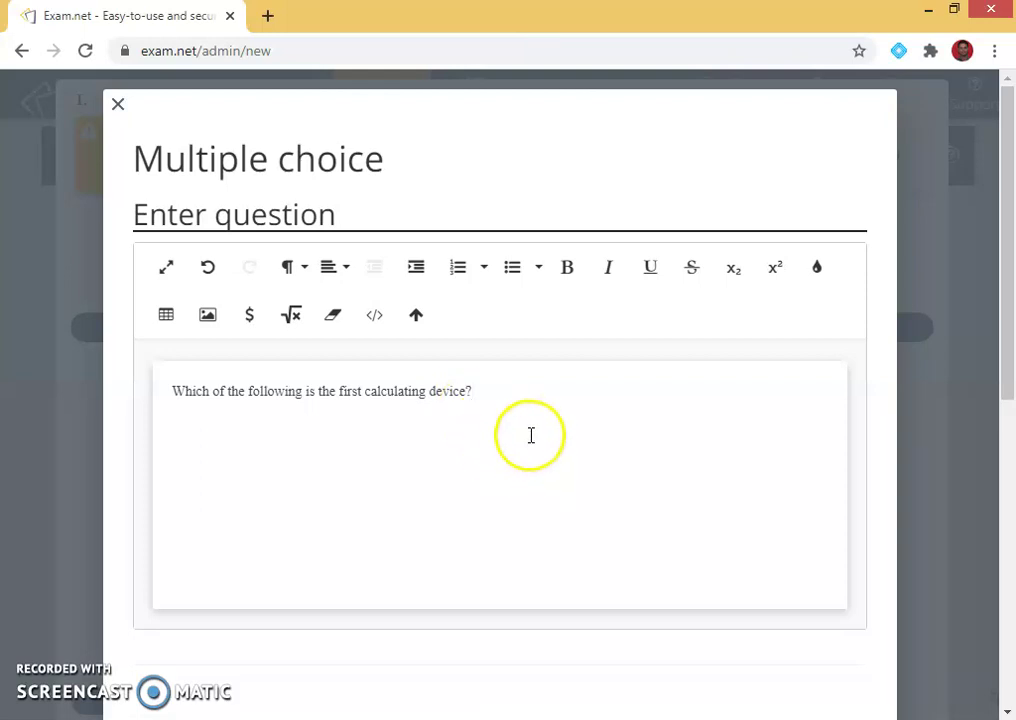
Step: Add Calculator and Abacus as the first two answer options of the question
scroll(417, 451, down, 2)
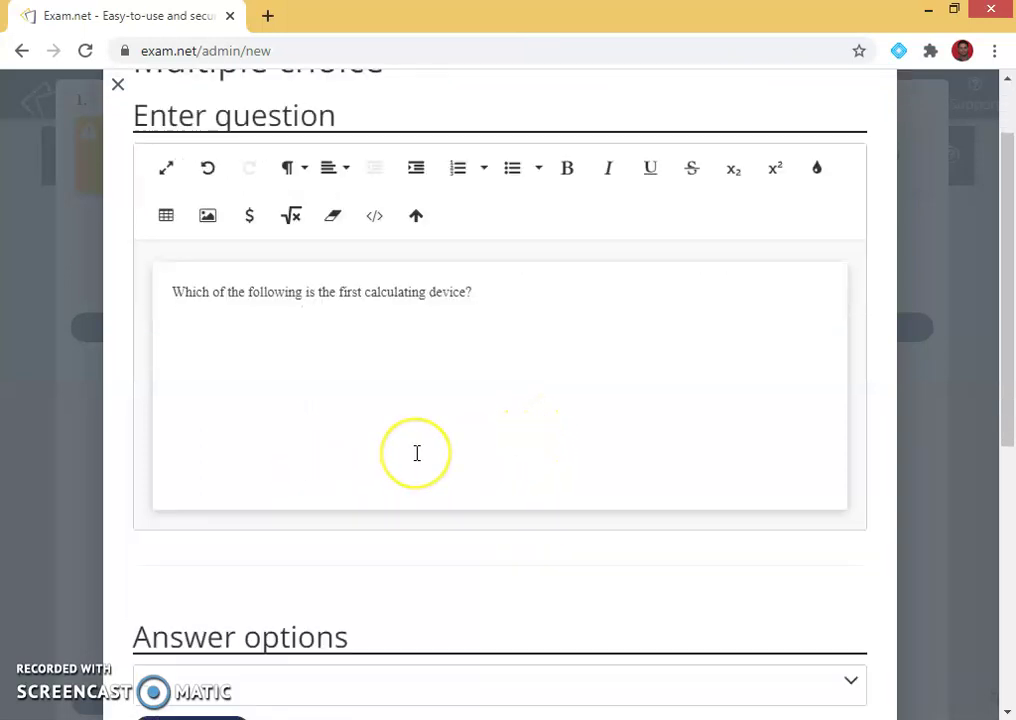
scroll(417, 453, down, 1)
click(203, 490)
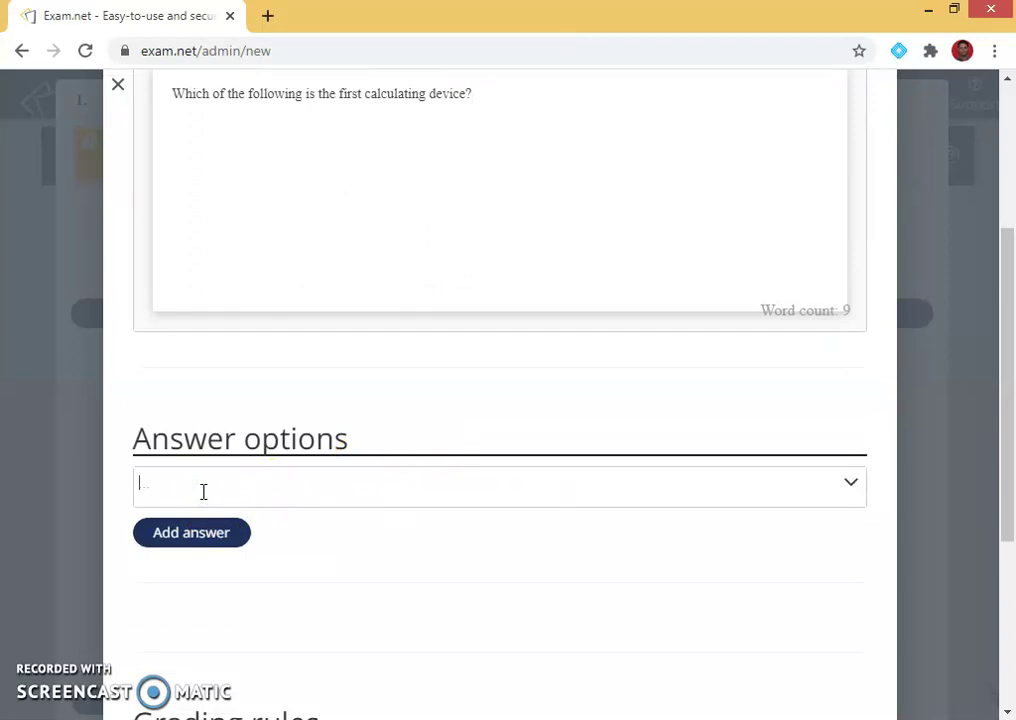
text(X1a)
key(BackSpace)
key(BackSpace)
text(Calculato)
key(Return)
click(195, 520)
click(202, 488)
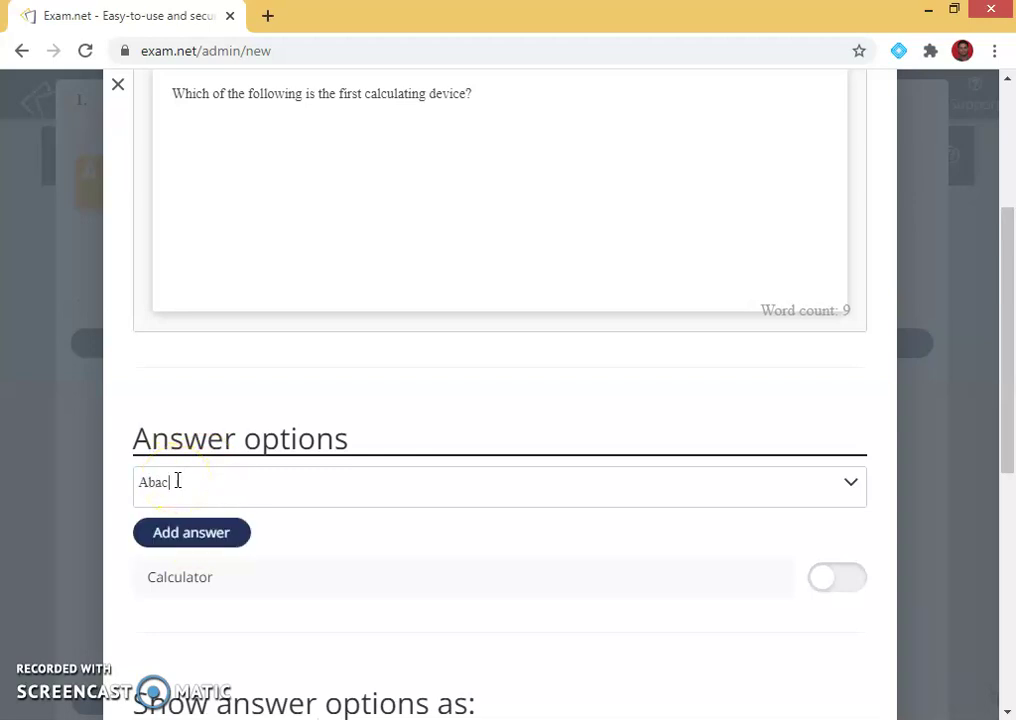
key(Return)
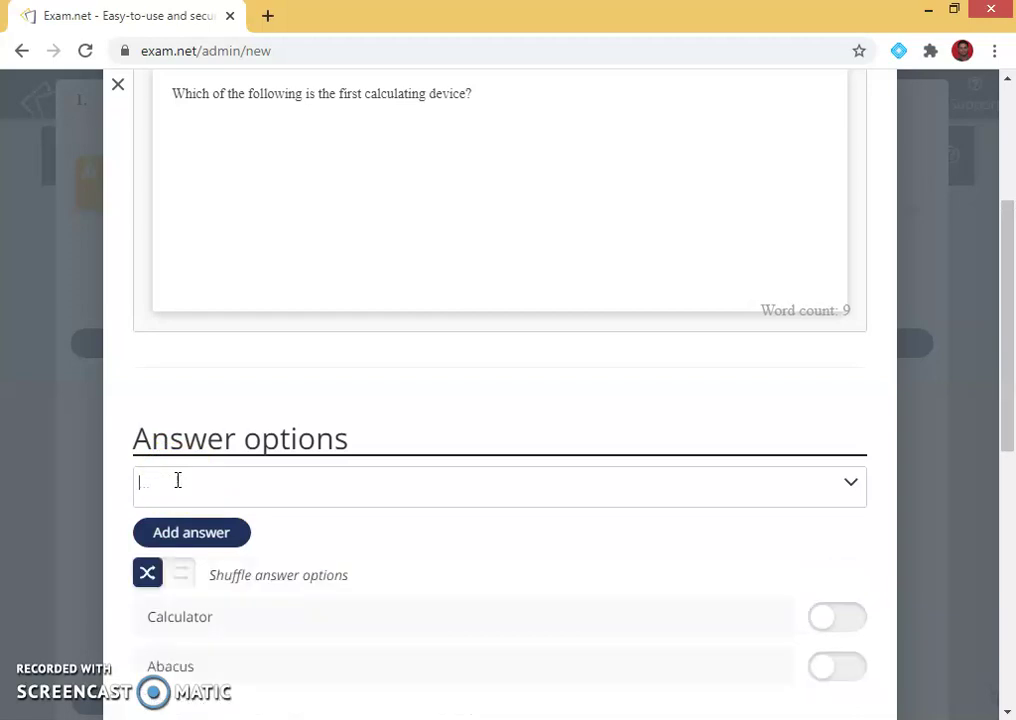
Step: Add Turing machine and Pascaline as two further answer options
click(182, 483)
text(Turing machine)
key(Return)
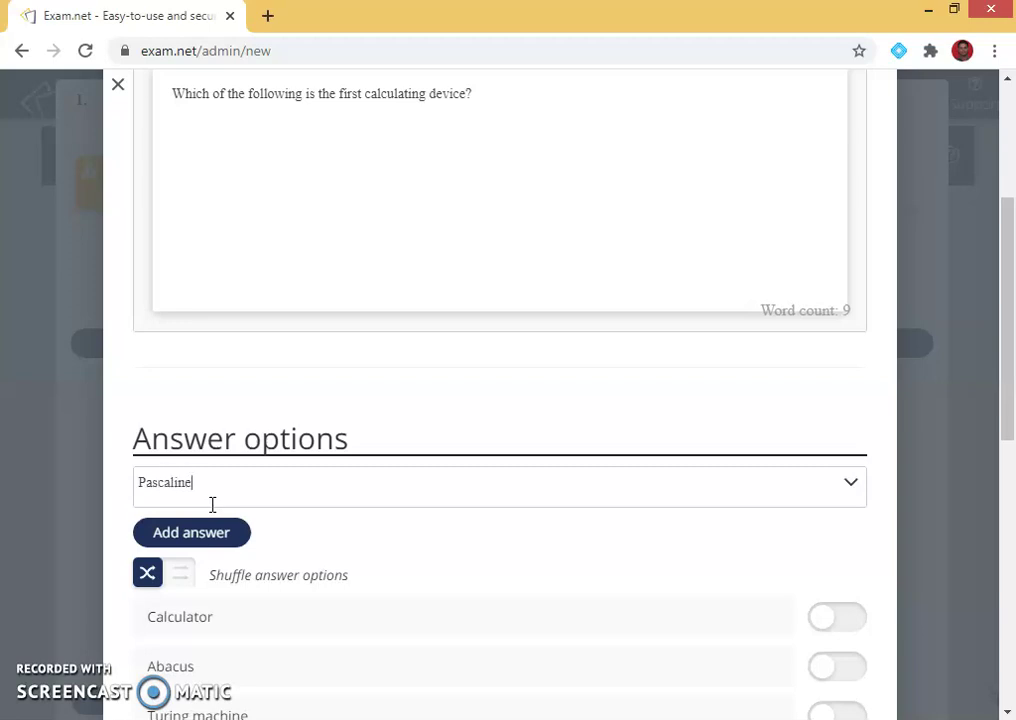
text(Pascaline)
key(Return)
Step: Turn shuffling of the answer options off and back on
scroll(333, 538, down, 1)
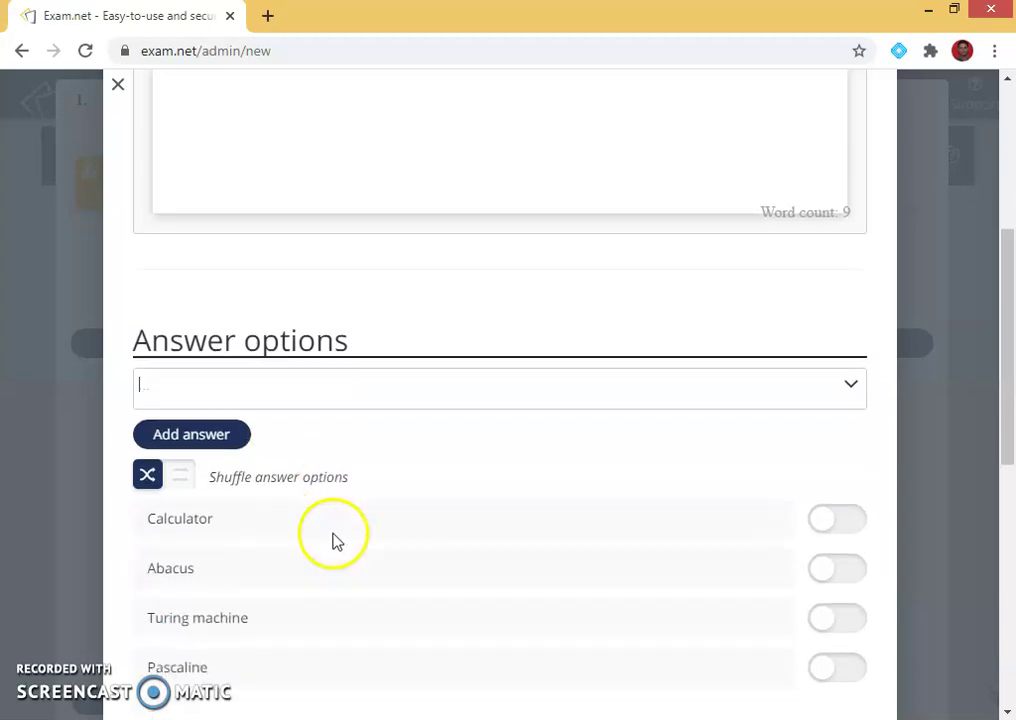
click(188, 478)
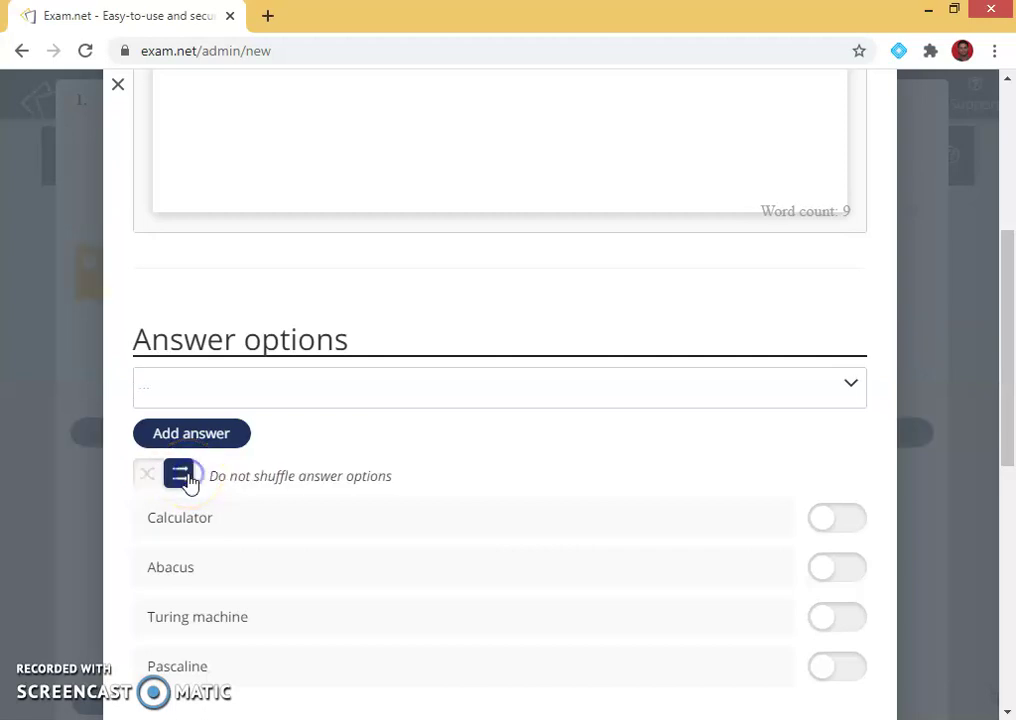
click(146, 478)
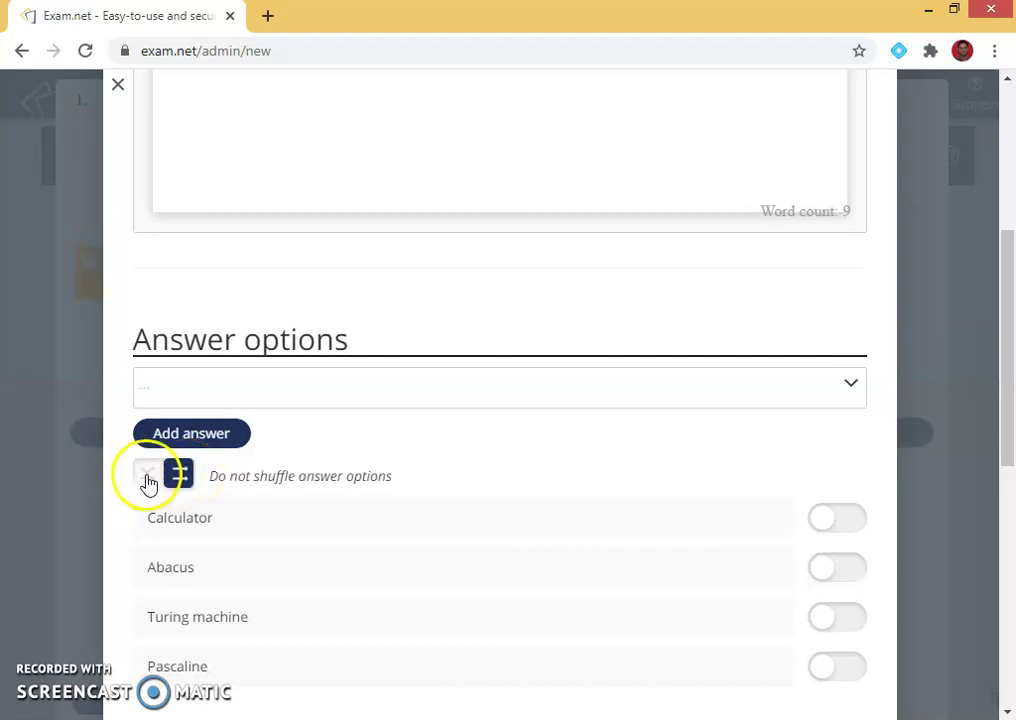
click(147, 478)
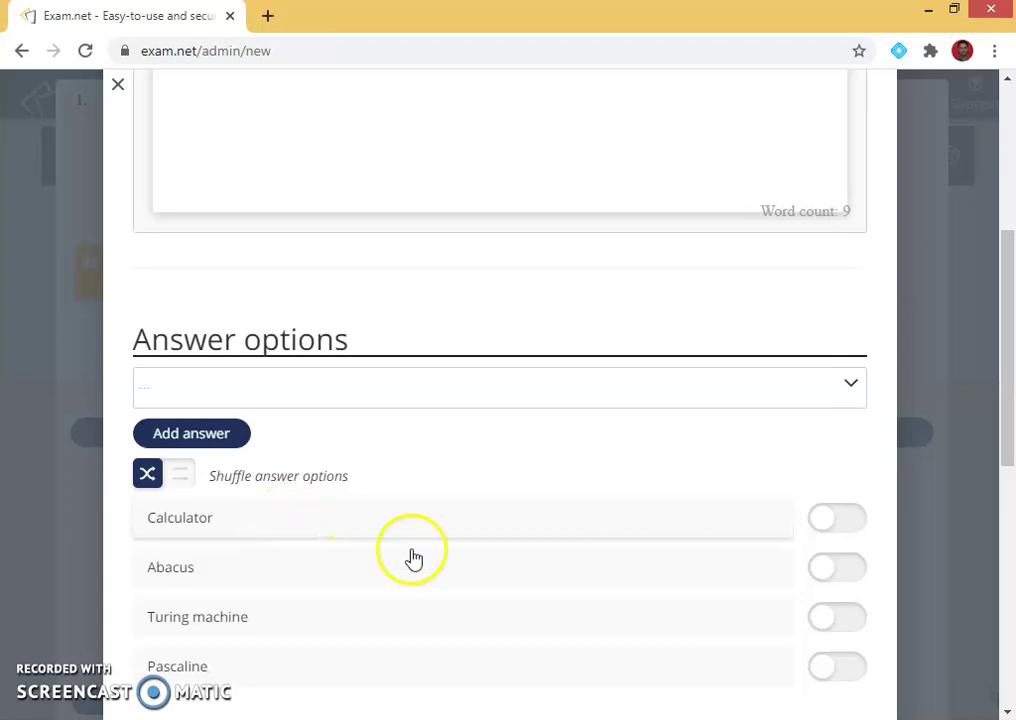
Step: Mark Abacus as the correct answer and review the question with its answer options
scroll(336, 610, down, 2)
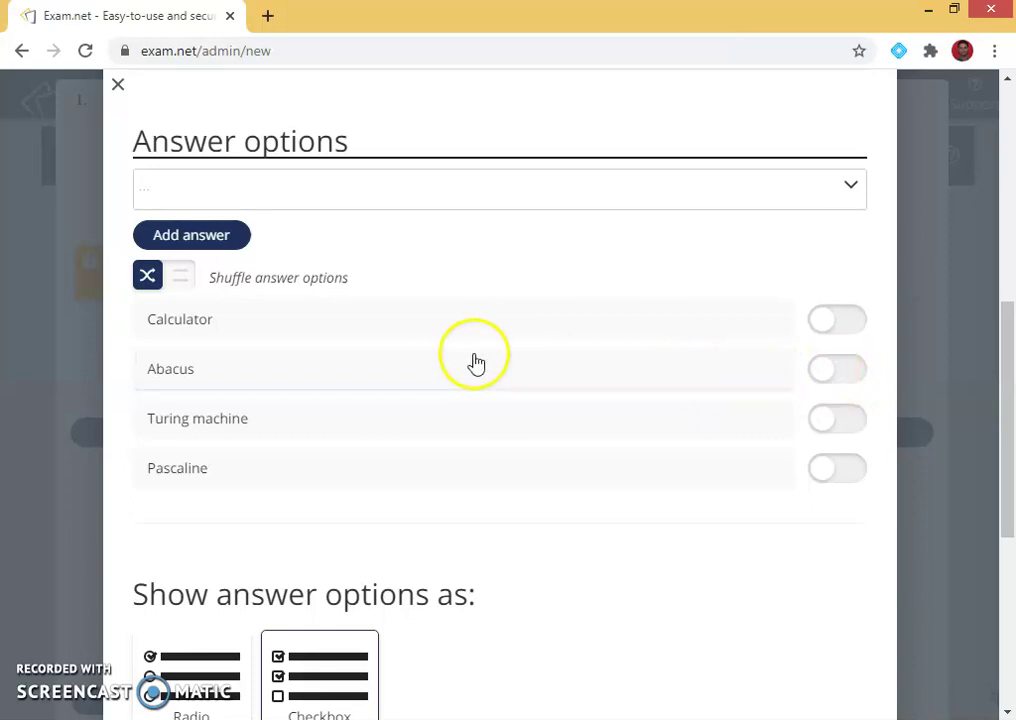
click(825, 379)
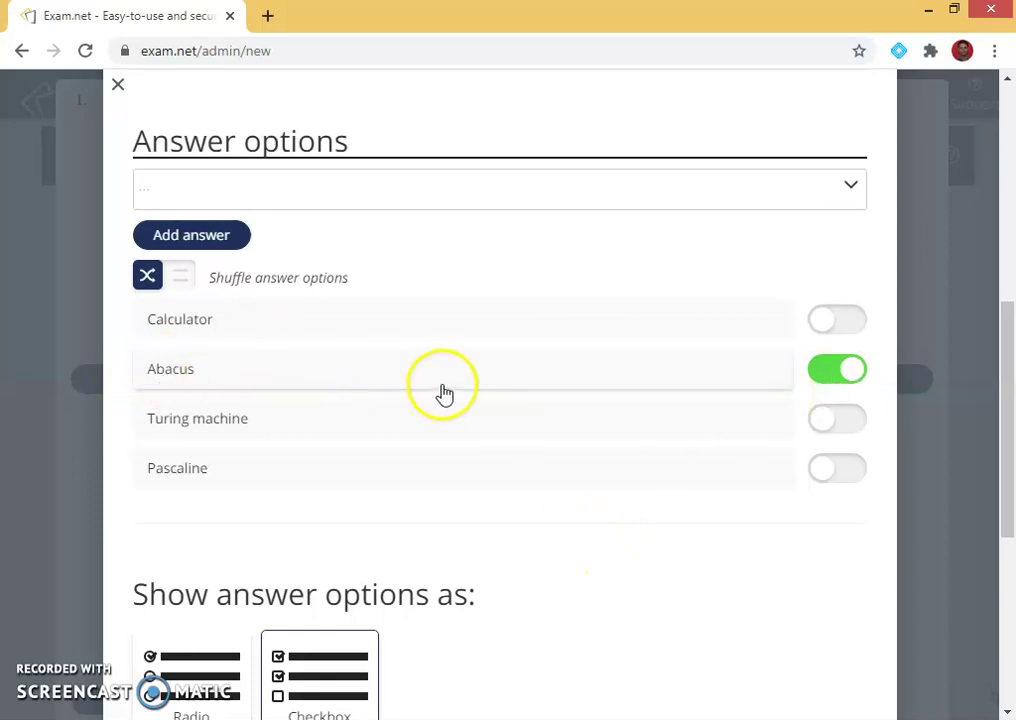
scroll(444, 390, up, 5)
scroll(497, 442, down, 4)
scroll(706, 480, down, 2)
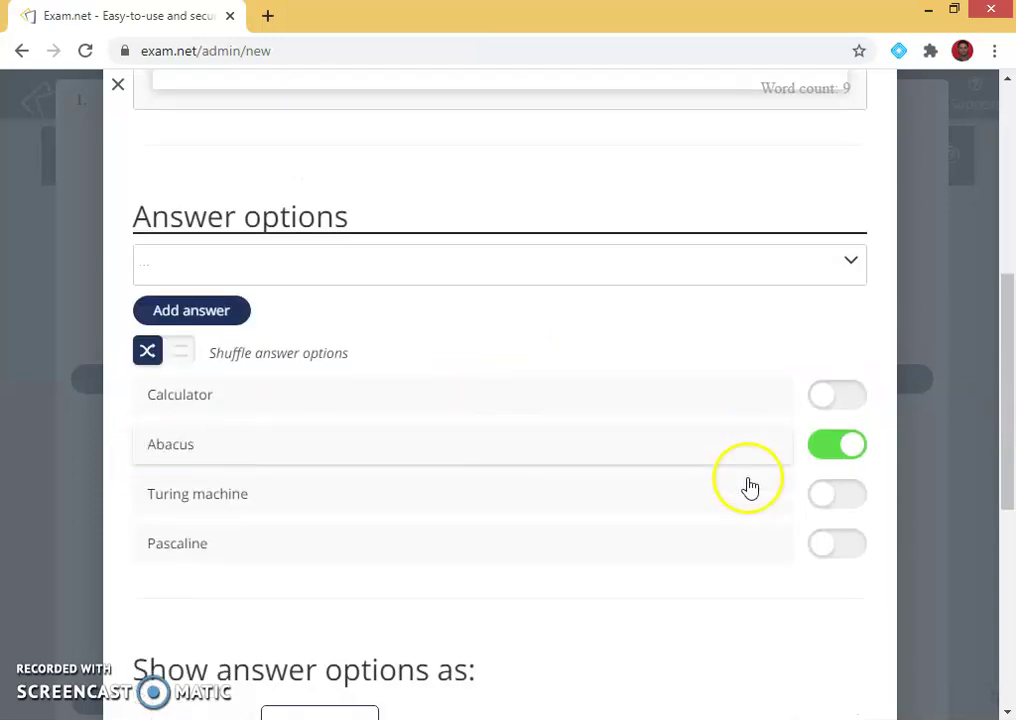
Step: Show the answer options as Radio, keep the 1-point grading rule and save the question
scroll(420, 576, down, 1)
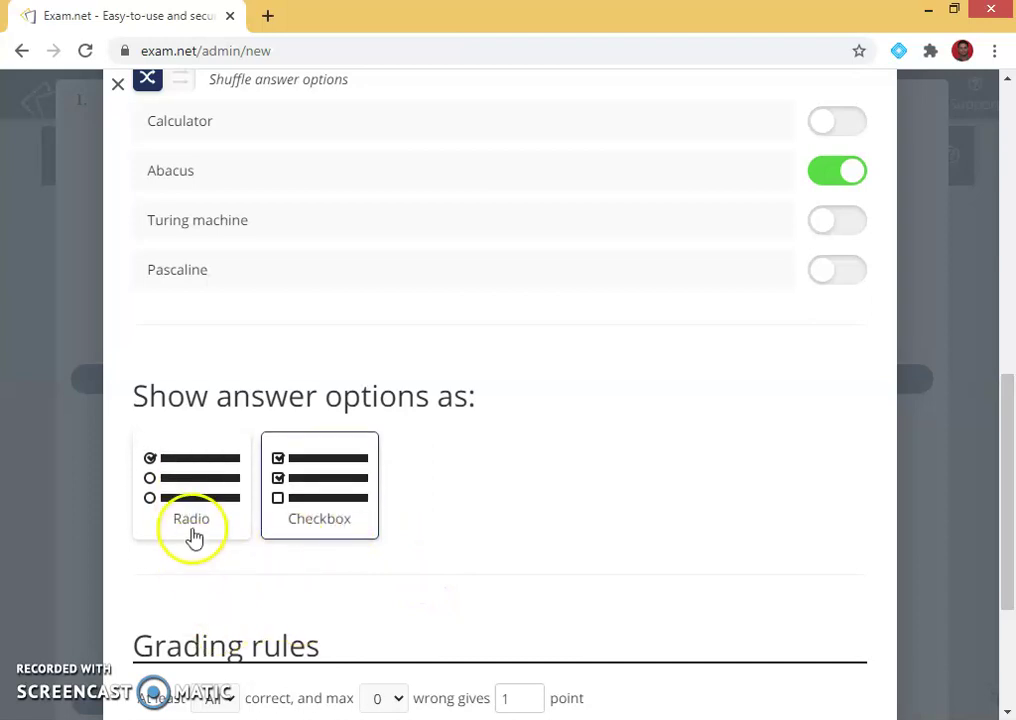
click(196, 484)
scroll(658, 497, down, 3)
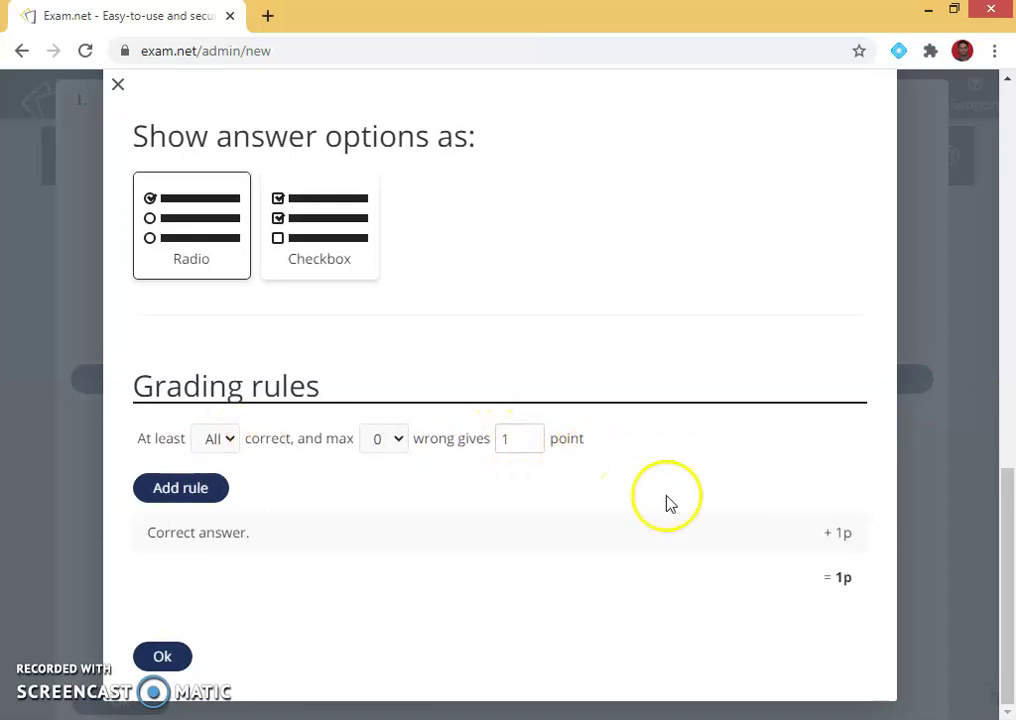
click(165, 658)
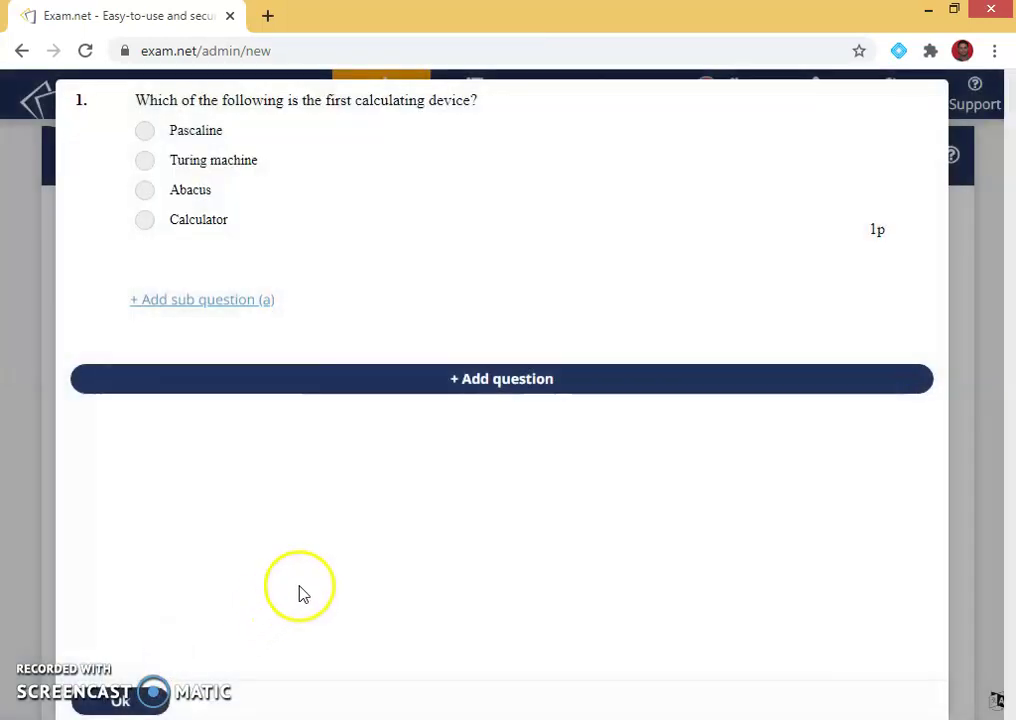
Step: Add a second multiple choice question with the text "Oncology is the study of"
mouse_move(245, 166)
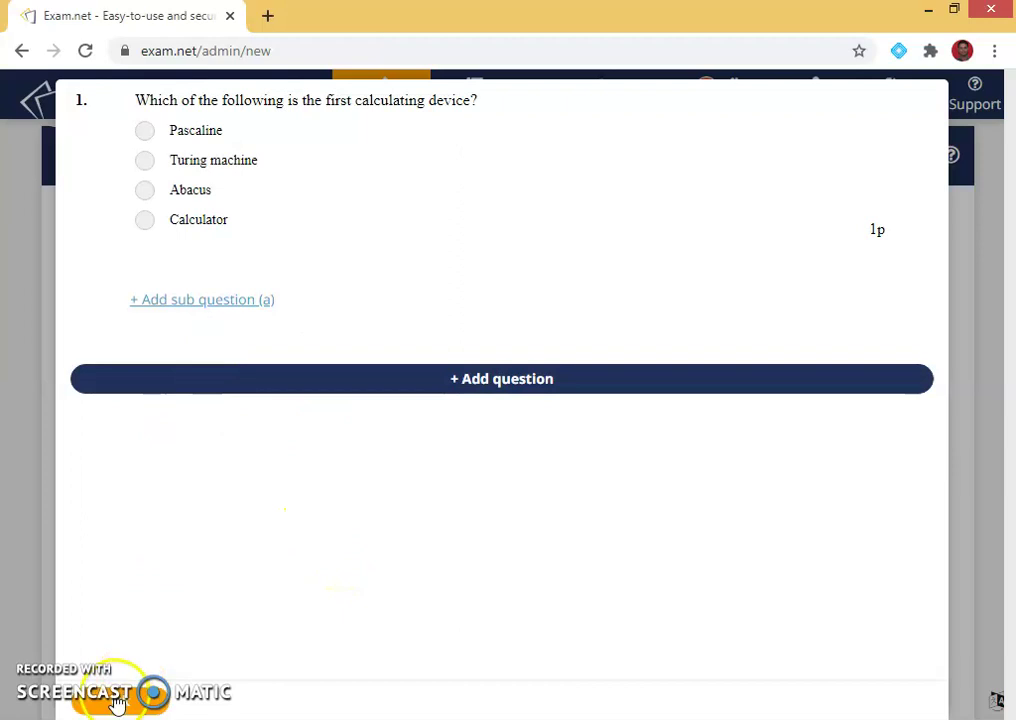
click(30, 655)
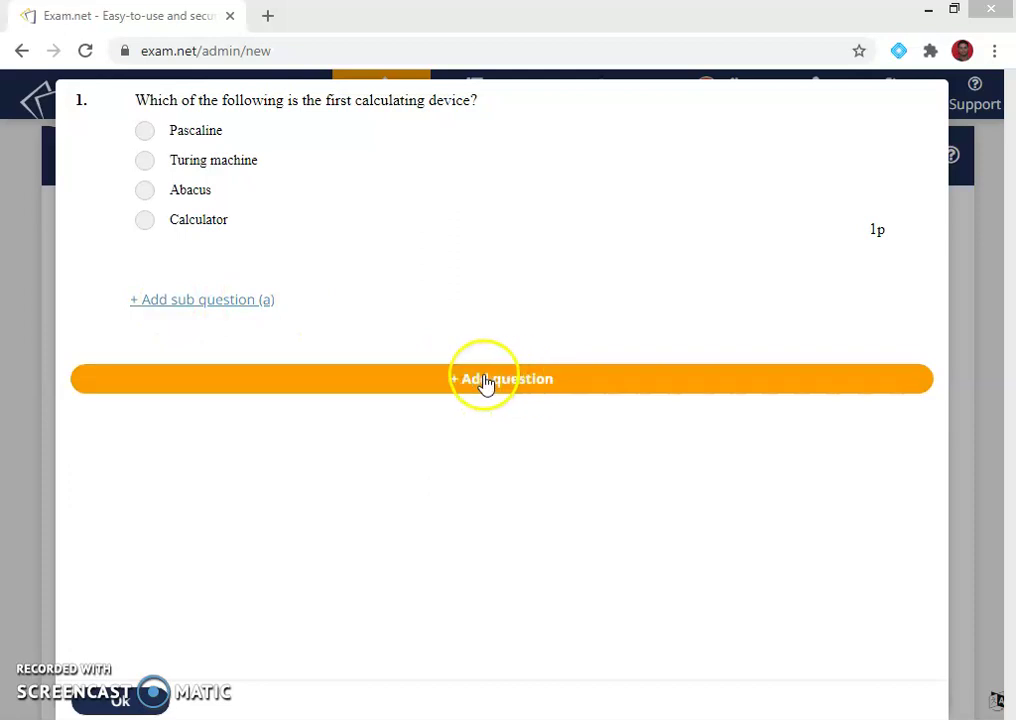
click(484, 381)
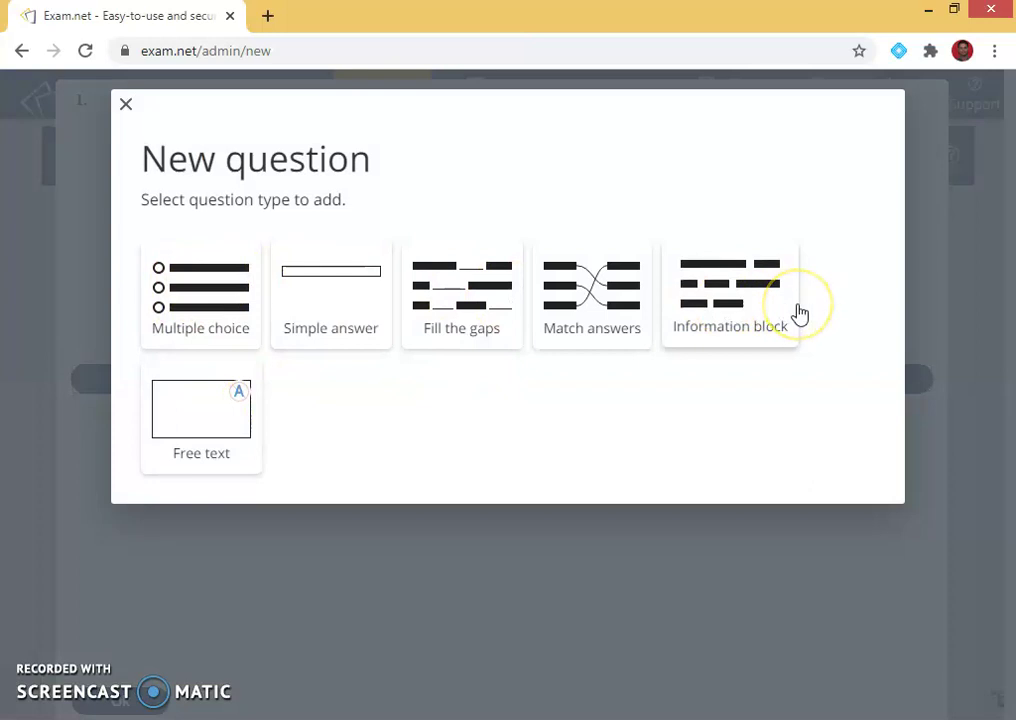
click(200, 303)
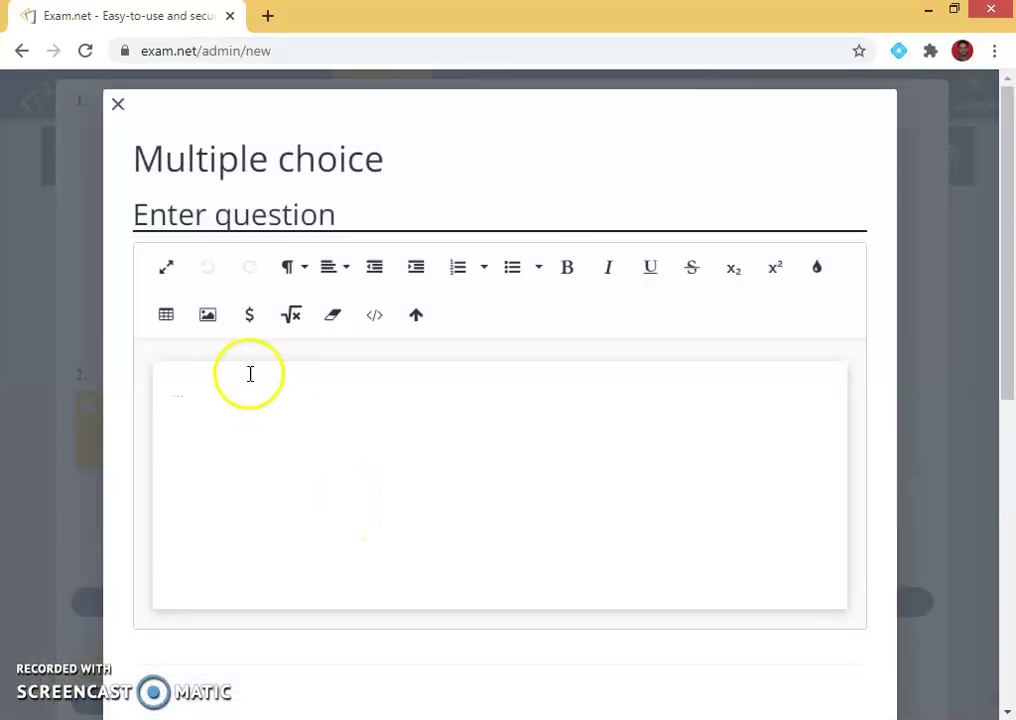
click(250, 374)
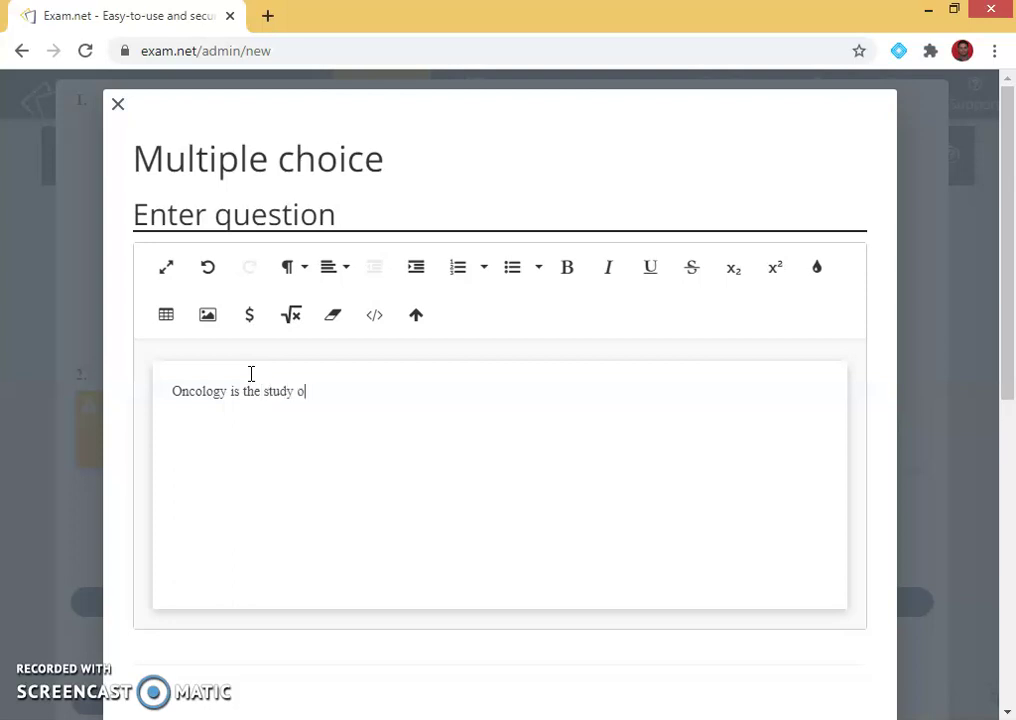
click(270, 399)
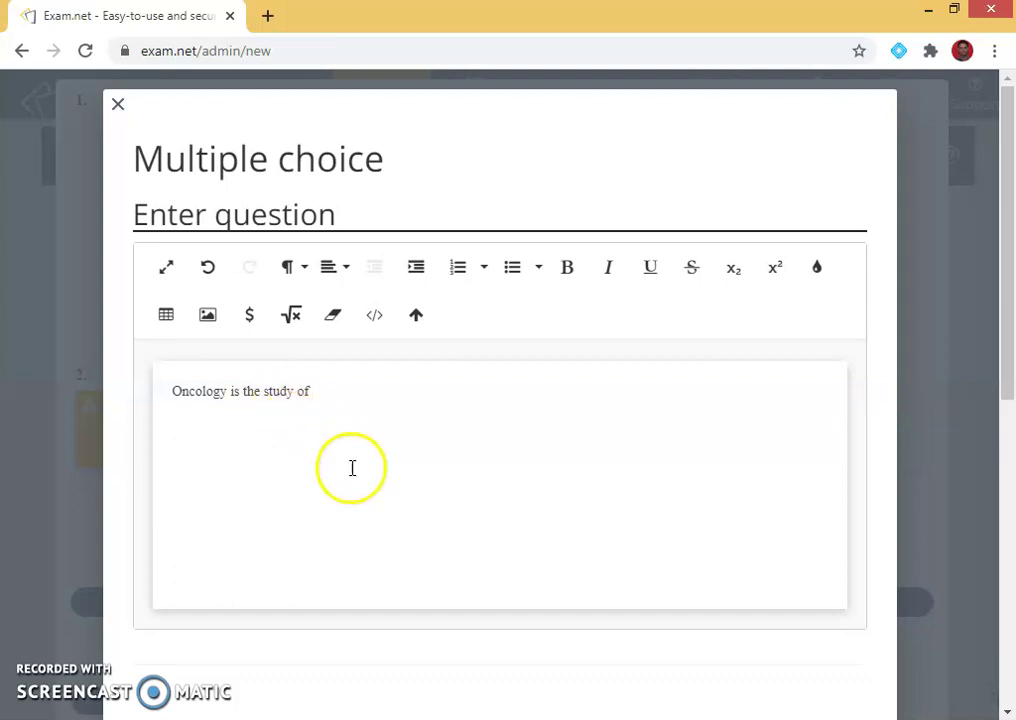
Step: Add Birds, Cancer, Mammals and Soil as the answer options of the oncology question
scroll(351, 467, down, 5)
click(221, 291)
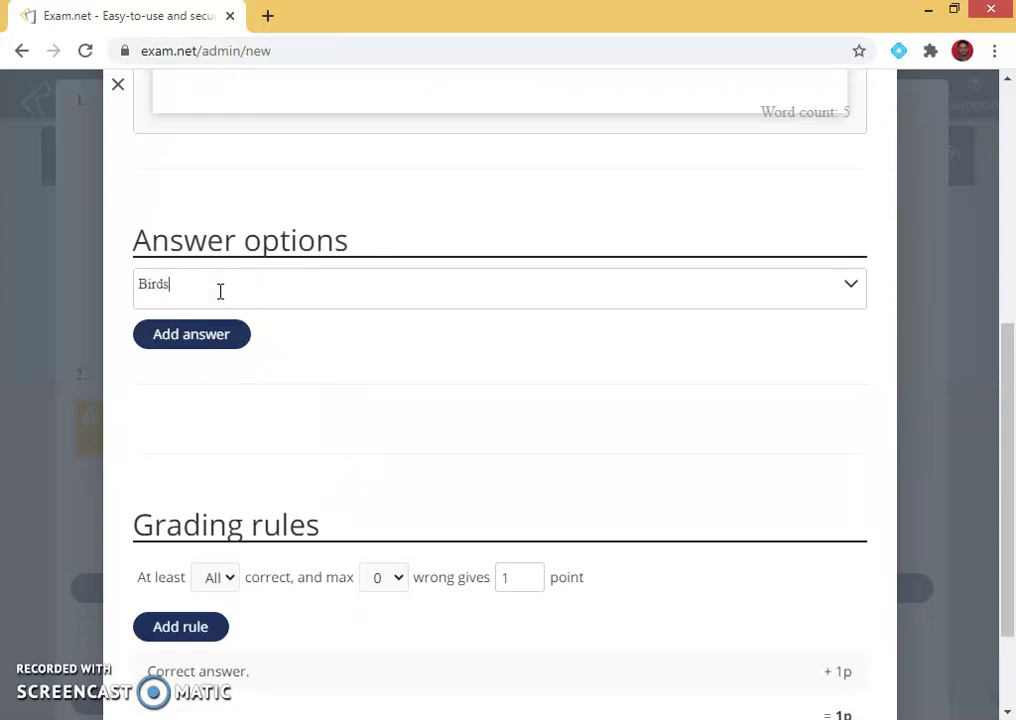
click(224, 322)
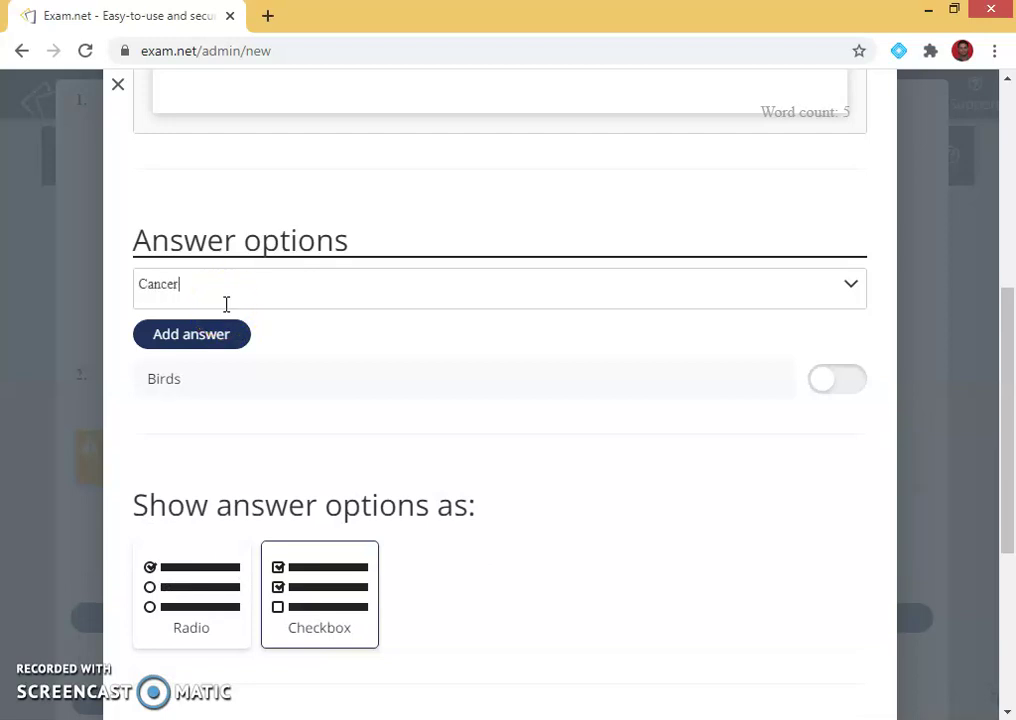
key(Return)
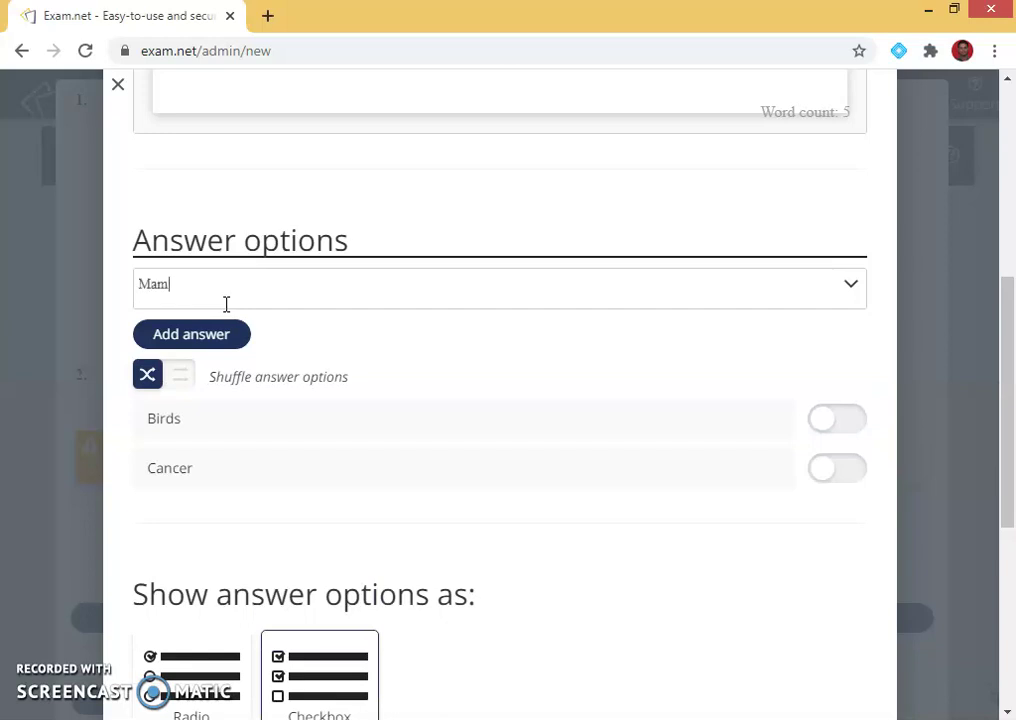
key(Return)
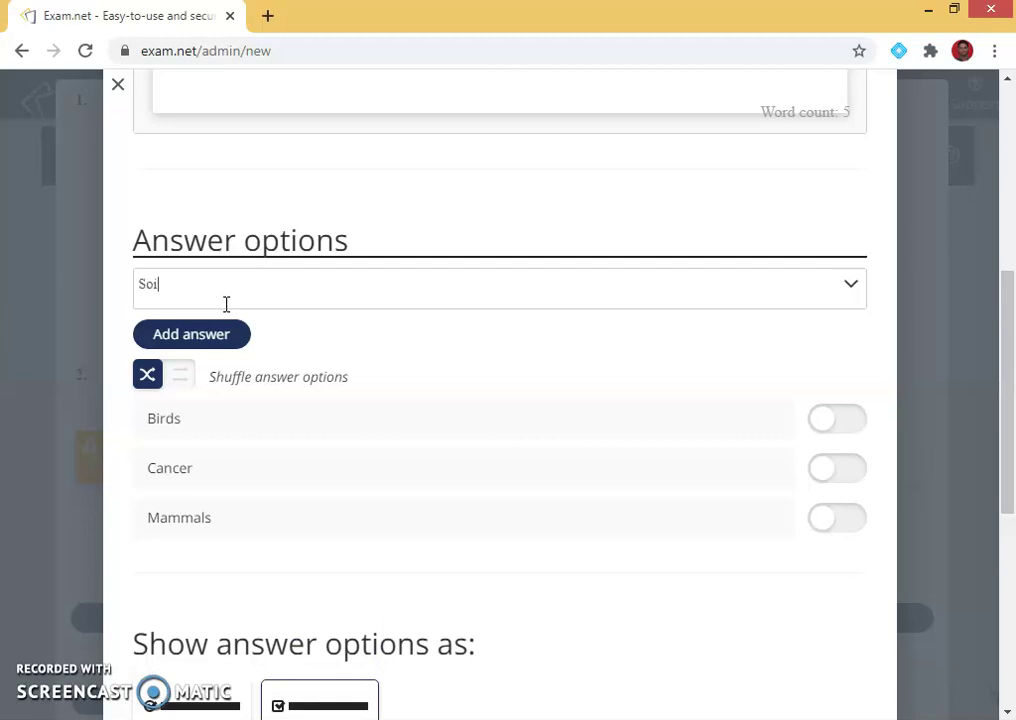
key(Return)
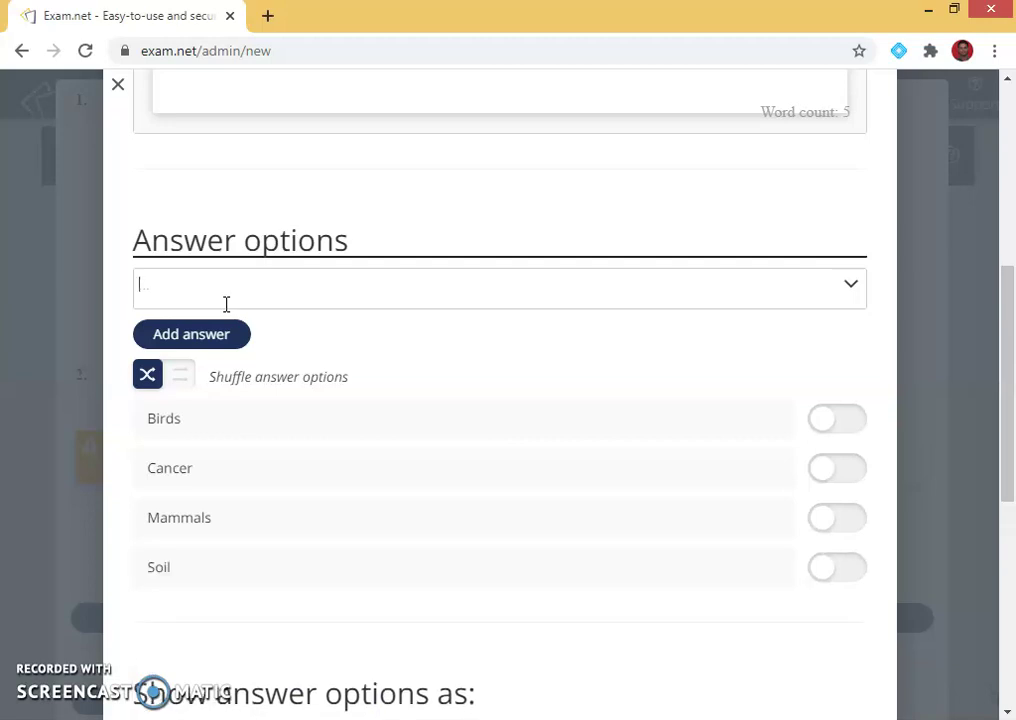
Step: Mark Cancer as the correct answer and show the answer options as Radio
scroll(280, 320, down, 1)
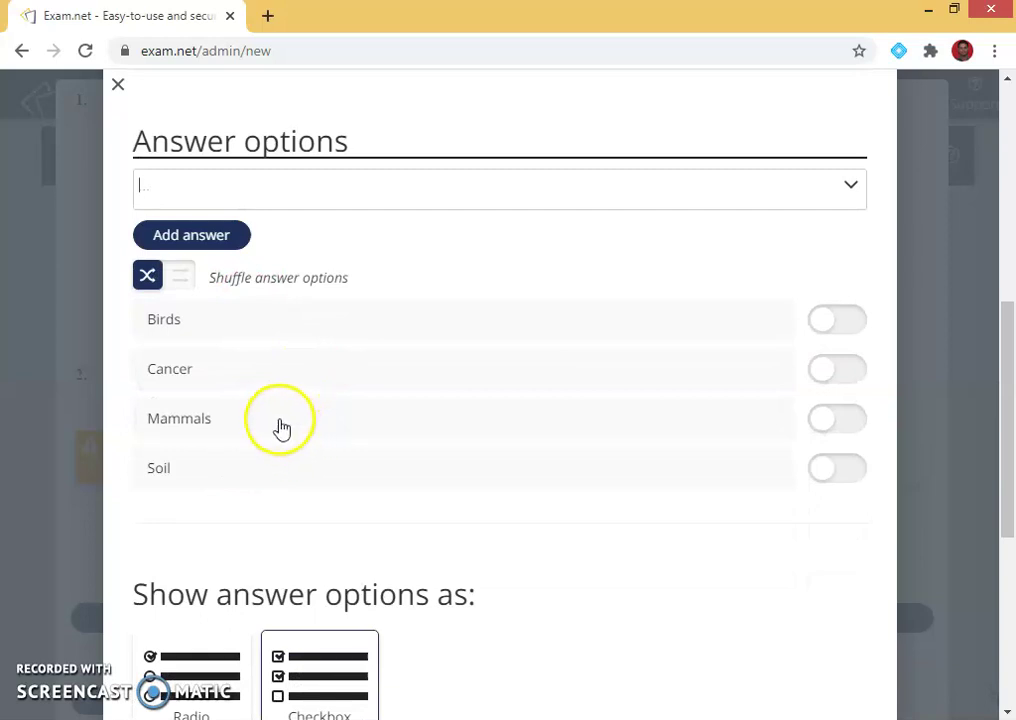
click(852, 376)
scroll(431, 469, down, 2)
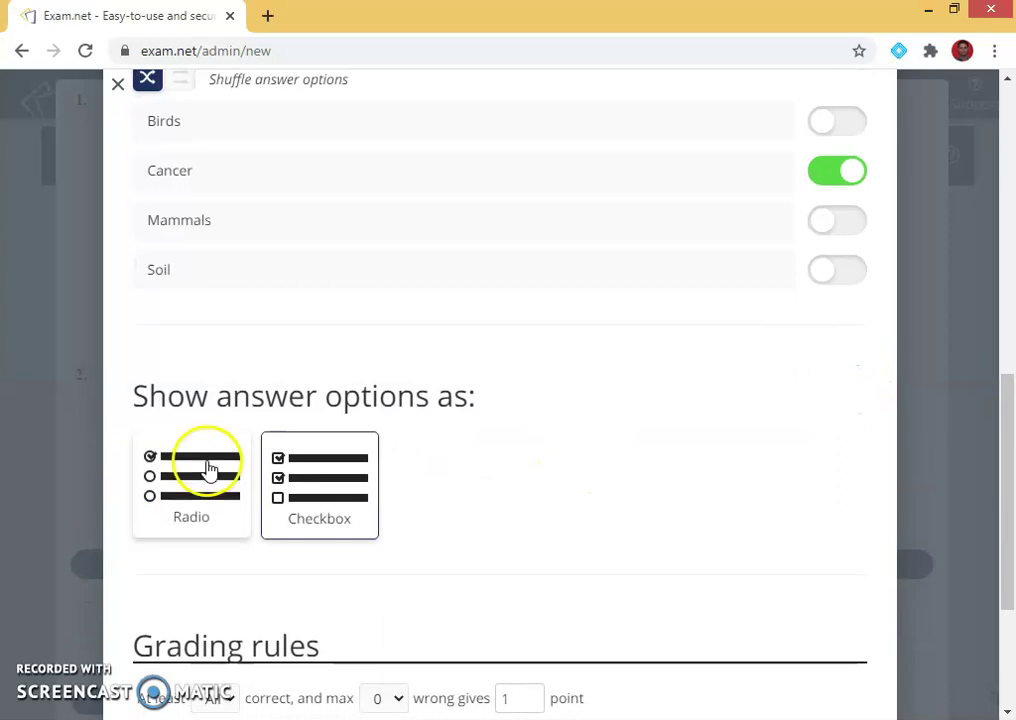
click(182, 484)
scroll(456, 478, down, 3)
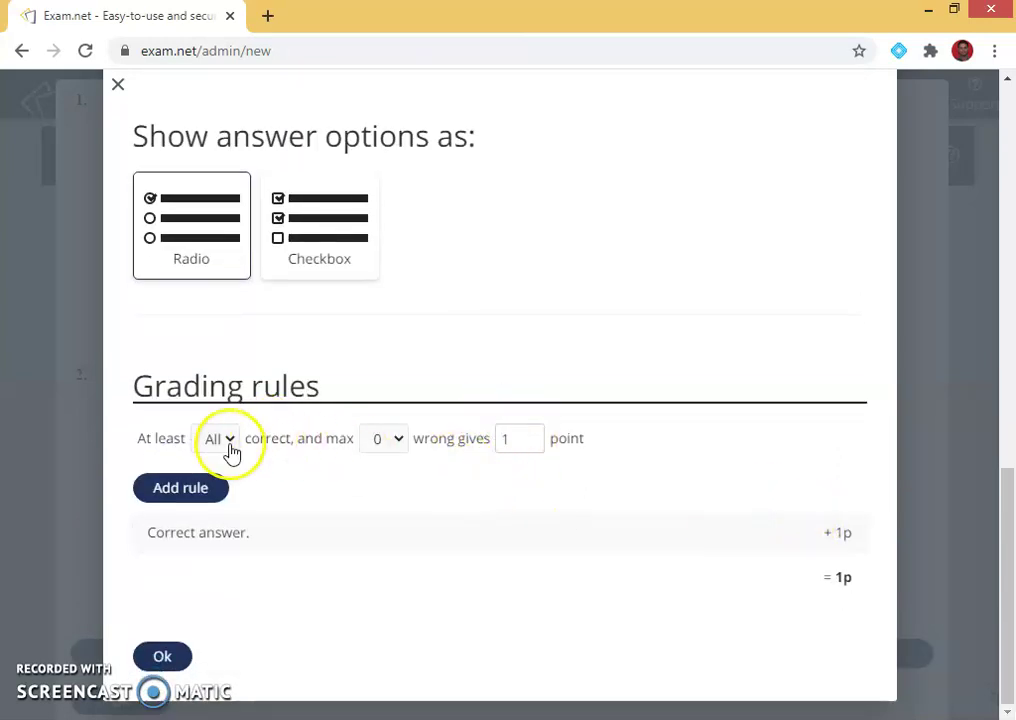
Step: Set the maximum number of wrong answers in the grading rule to 1 and save the oncology question
click(398, 440)
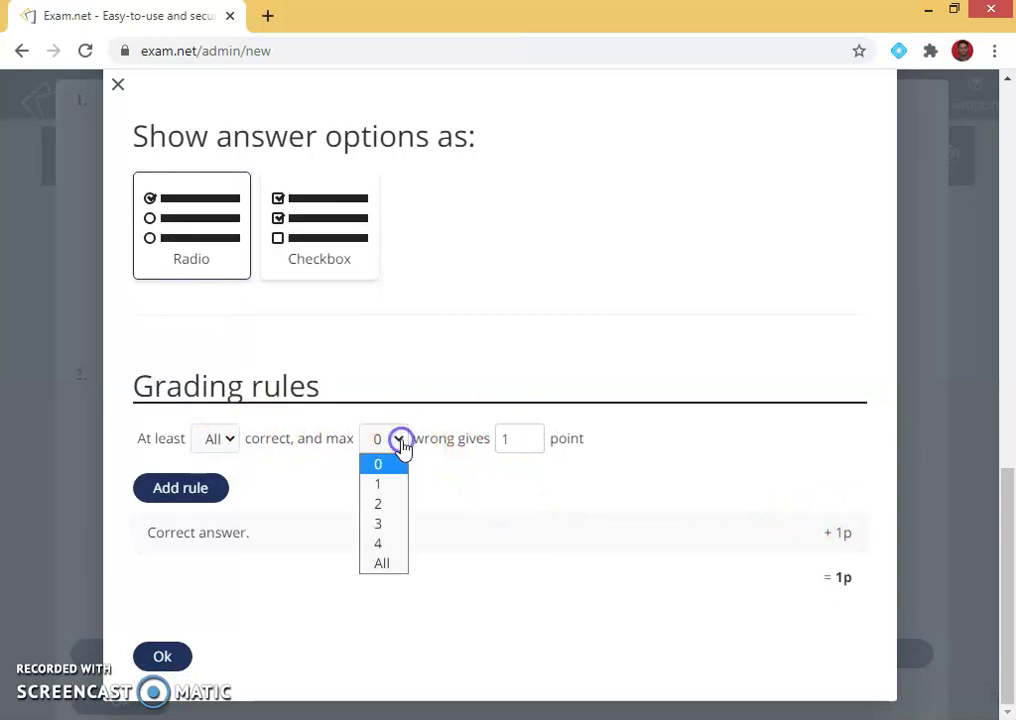
click(382, 503)
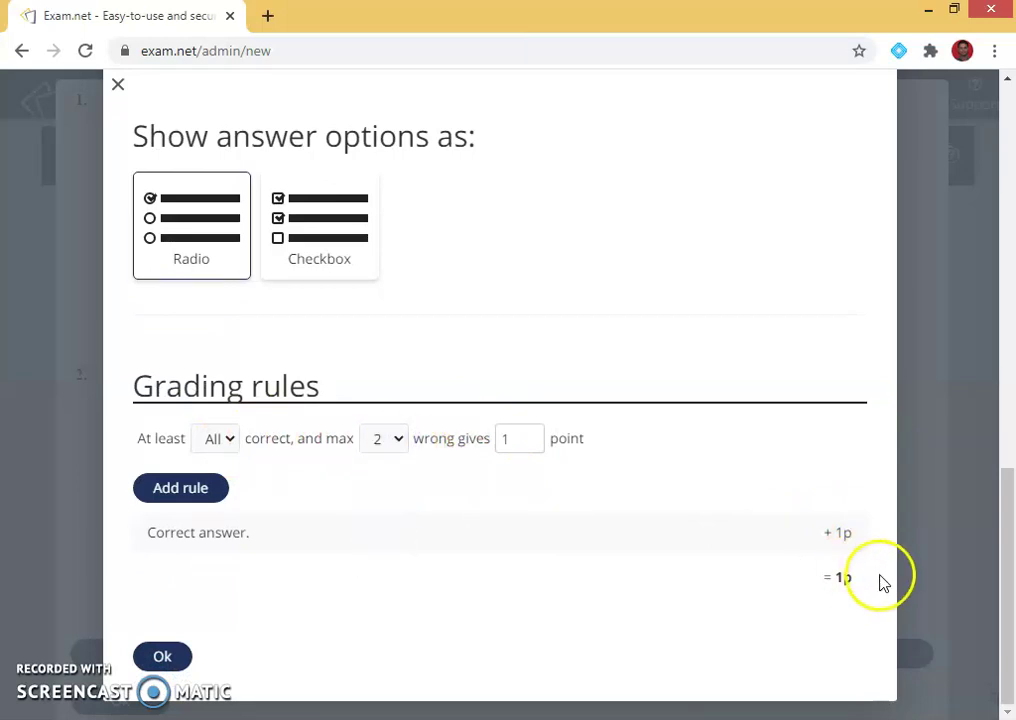
click(390, 442)
click(377, 484)
click(445, 543)
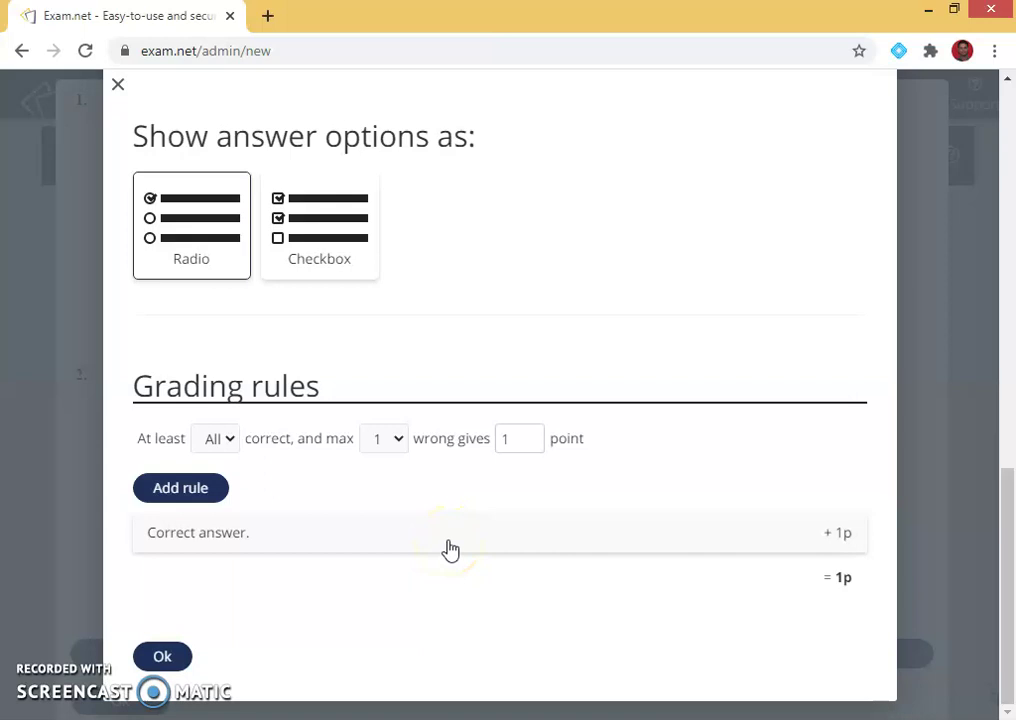
click(503, 449)
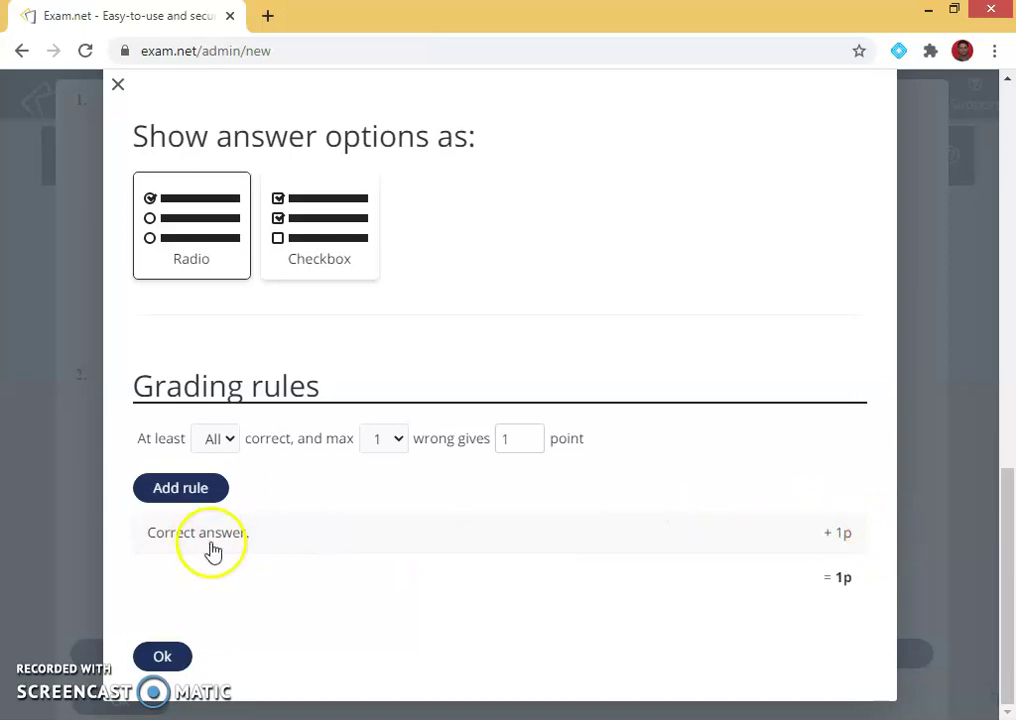
click(160, 656)
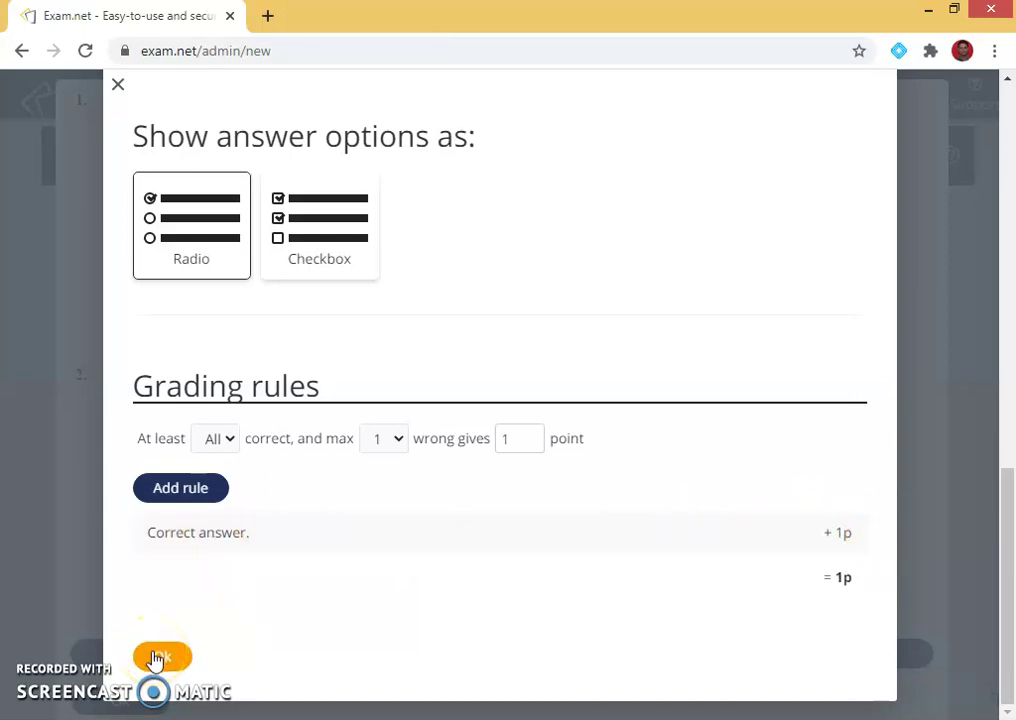
click(160, 656)
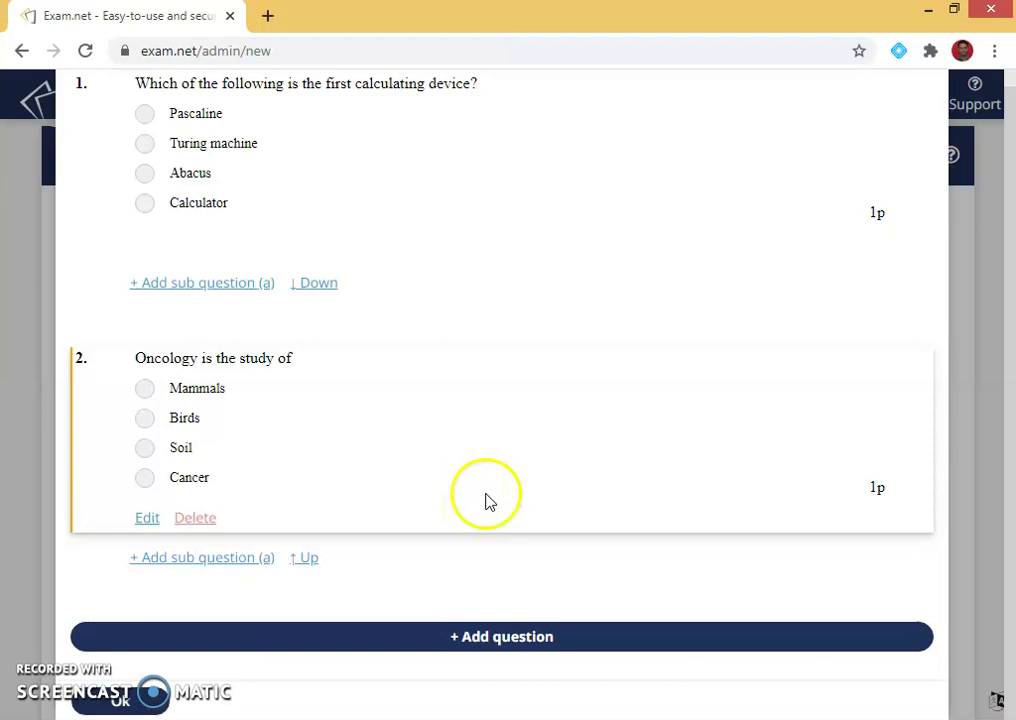
Step: Finish editing the exam questions and turn on randomizing the order of the questions
click(125, 708)
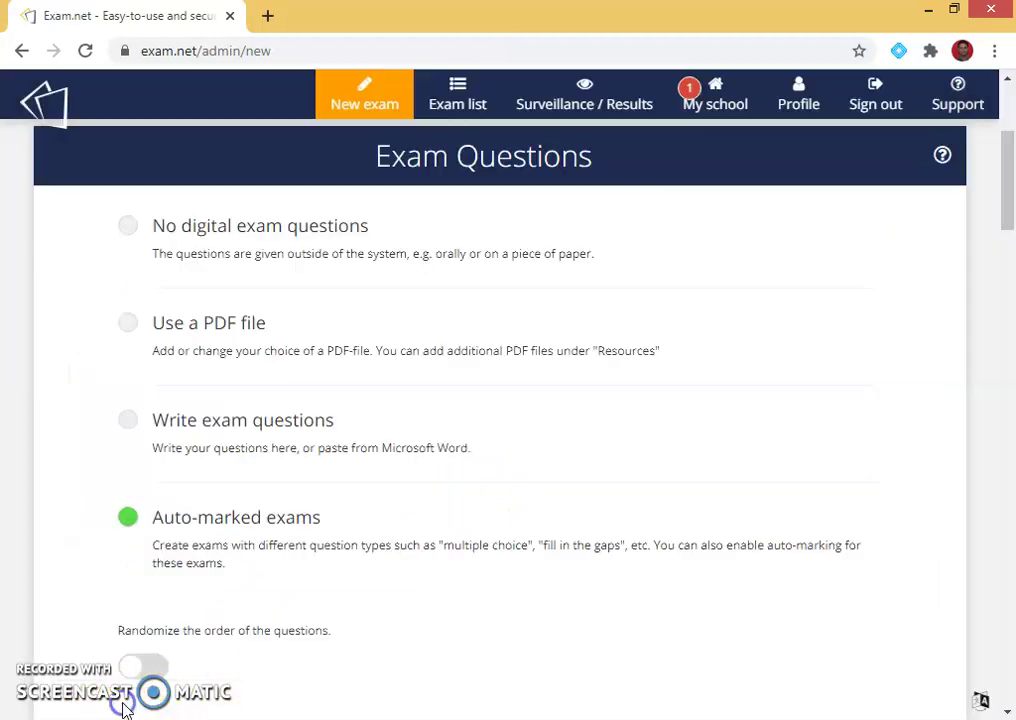
scroll(590, 443, down, 4)
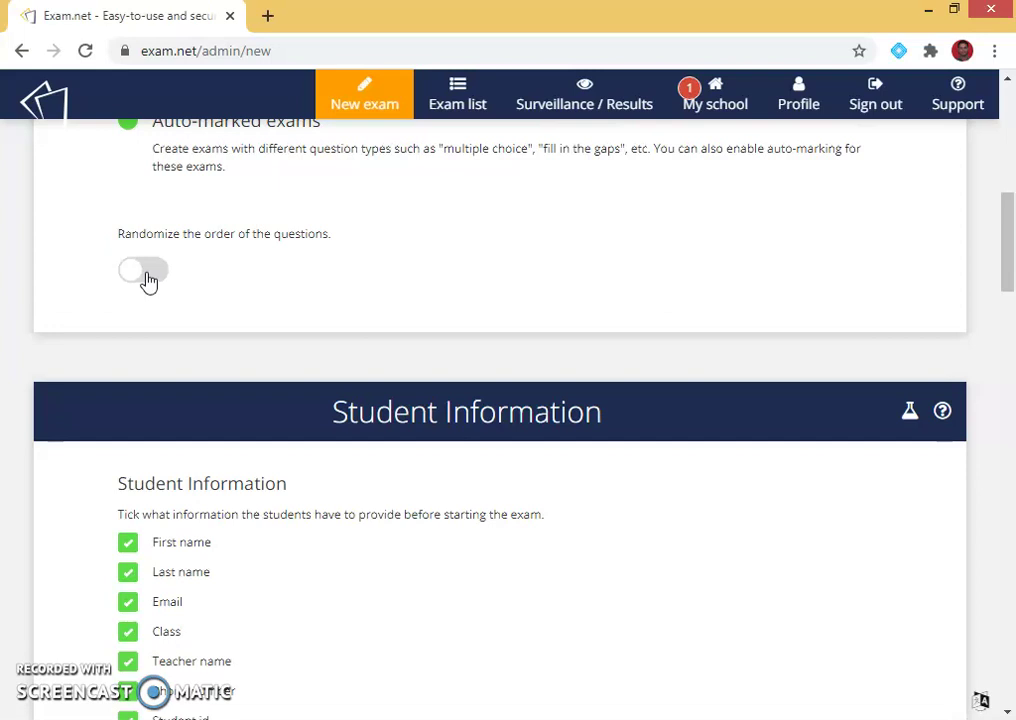
click(150, 279)
click(155, 277)
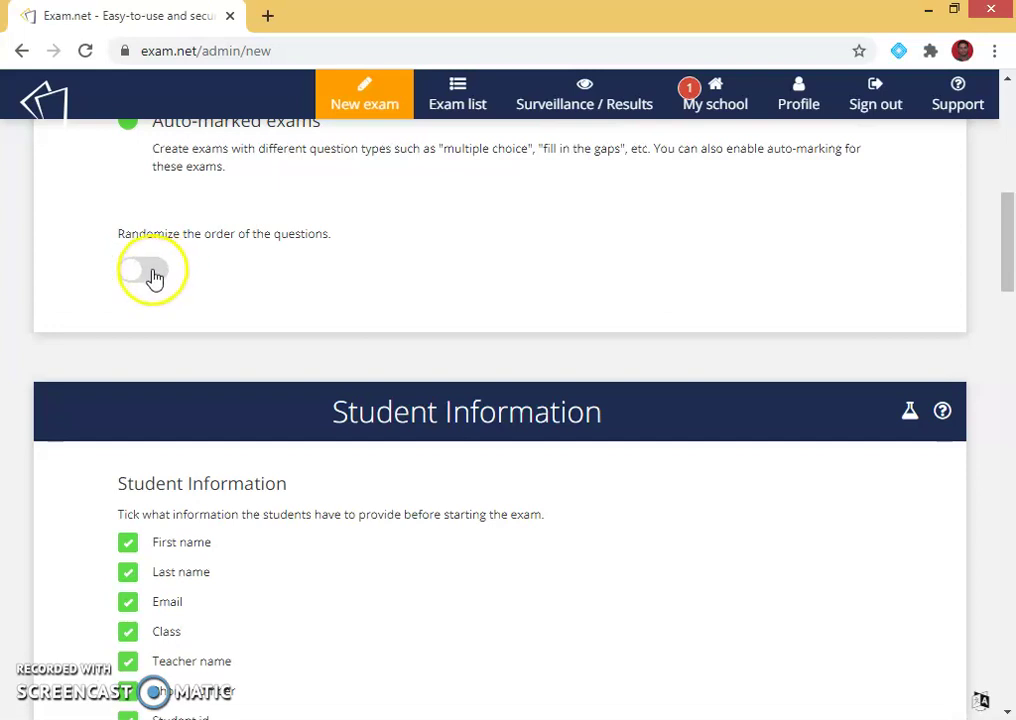
click(152, 272)
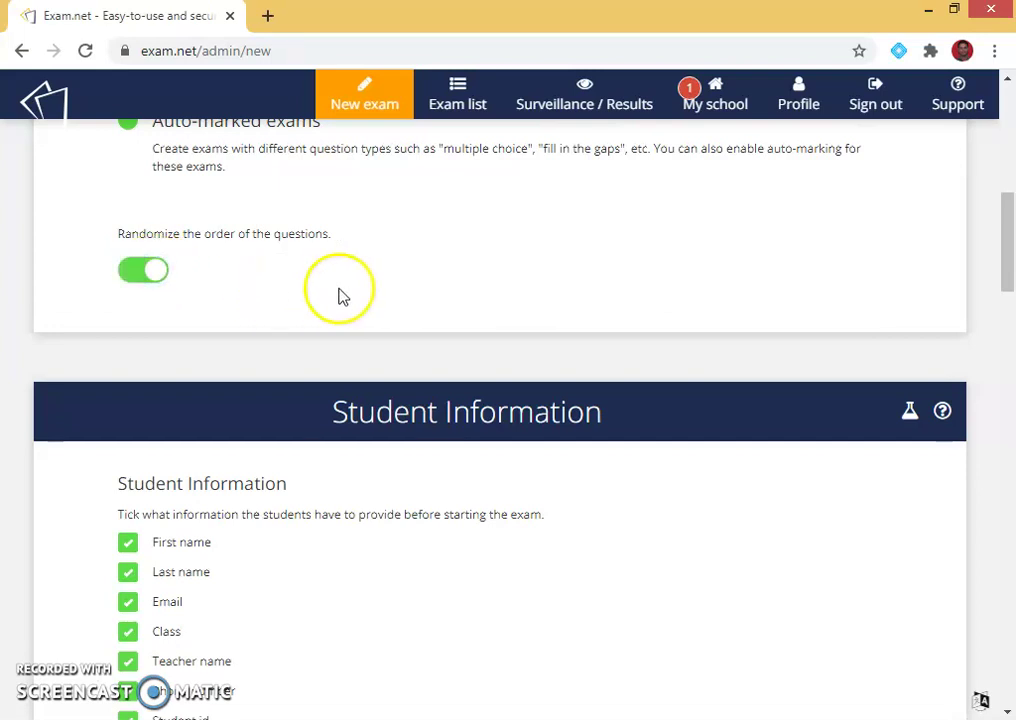
Step: Review the required student information, the anonymization and workspace settings, and the available accessibility tools
scroll(357, 462, down, 2)
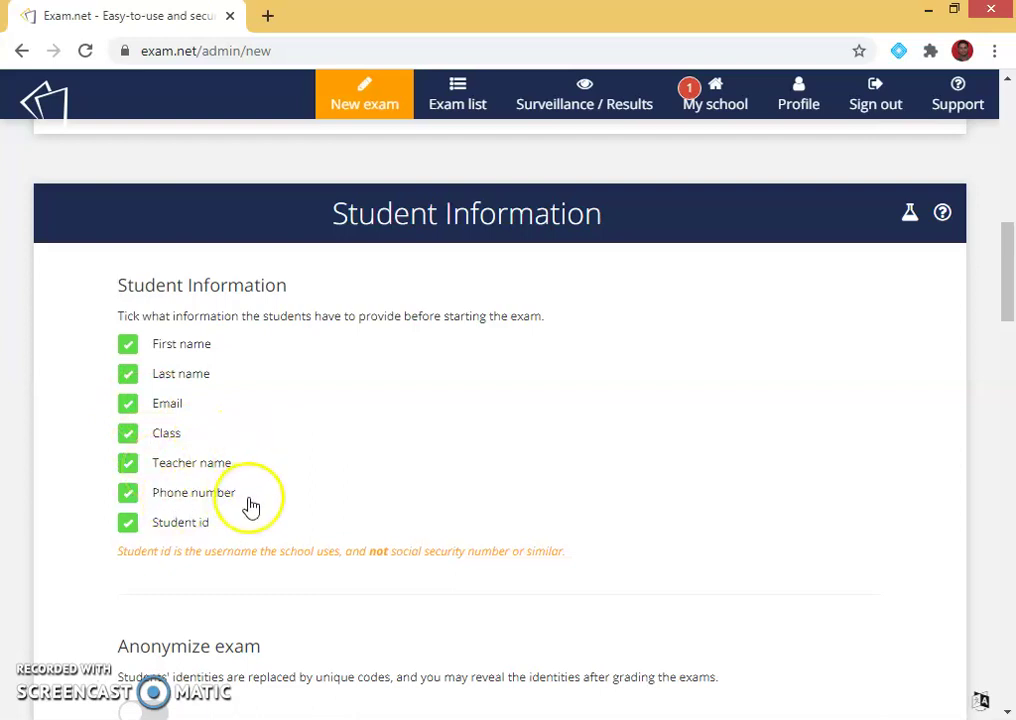
scroll(404, 494, down, 3)
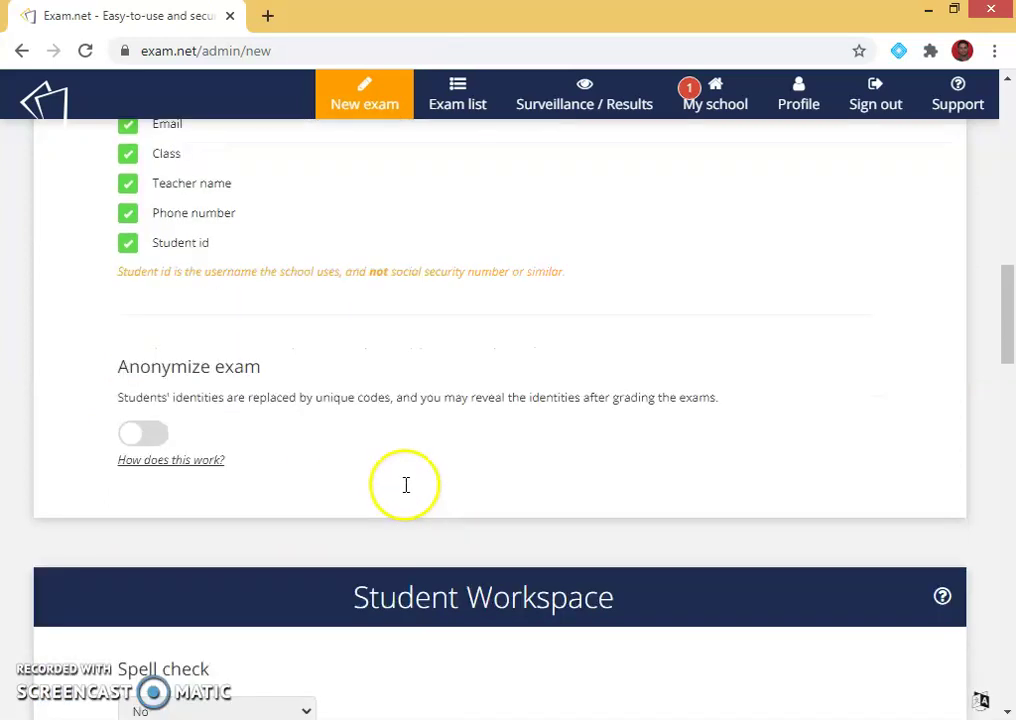
scroll(404, 470, down, 4)
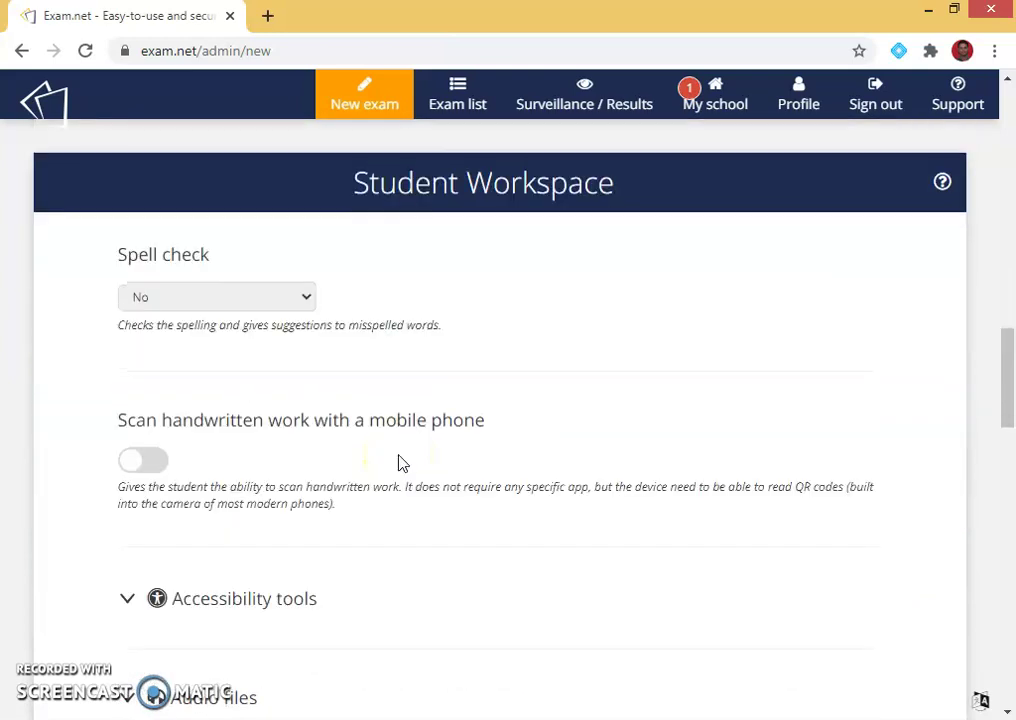
scroll(394, 452, down, 5)
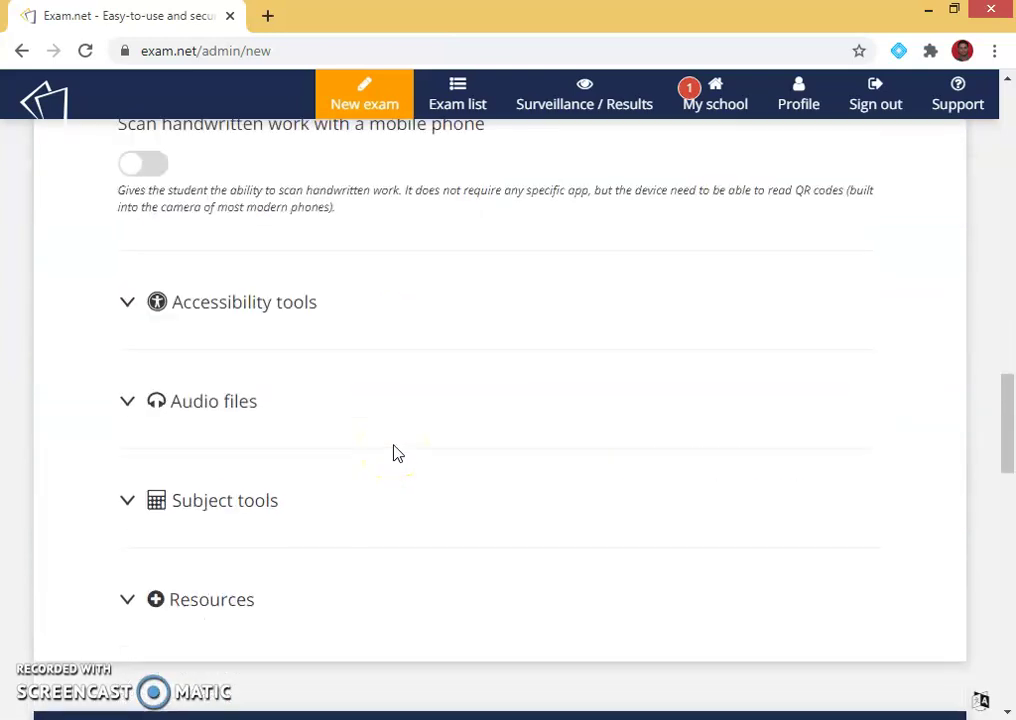
scroll(394, 452, up, 2)
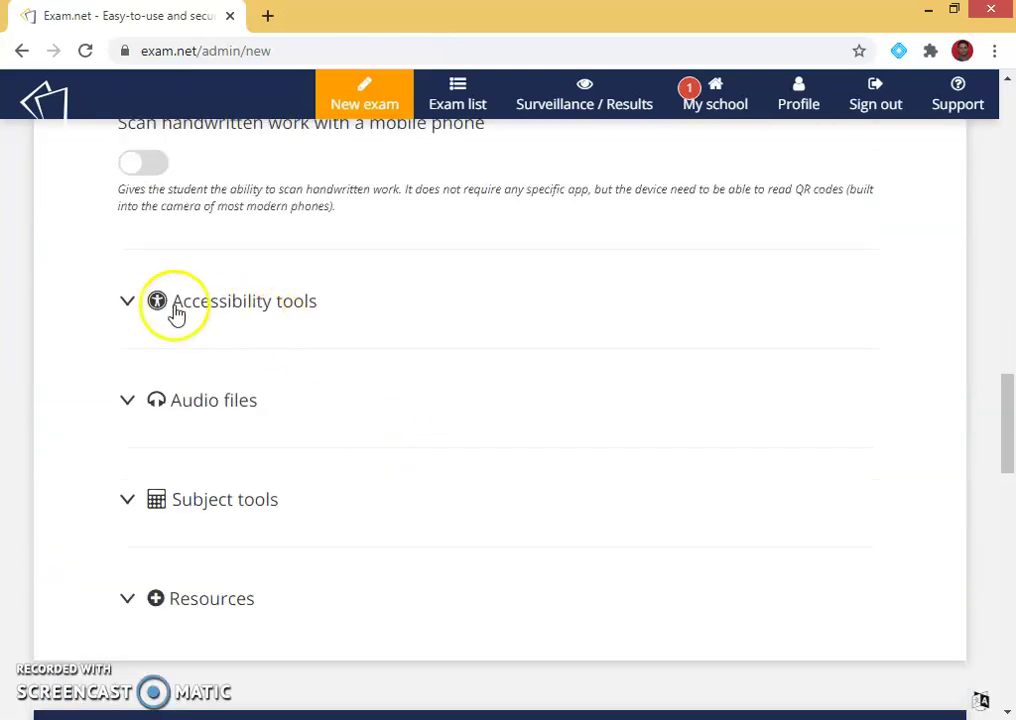
click(172, 305)
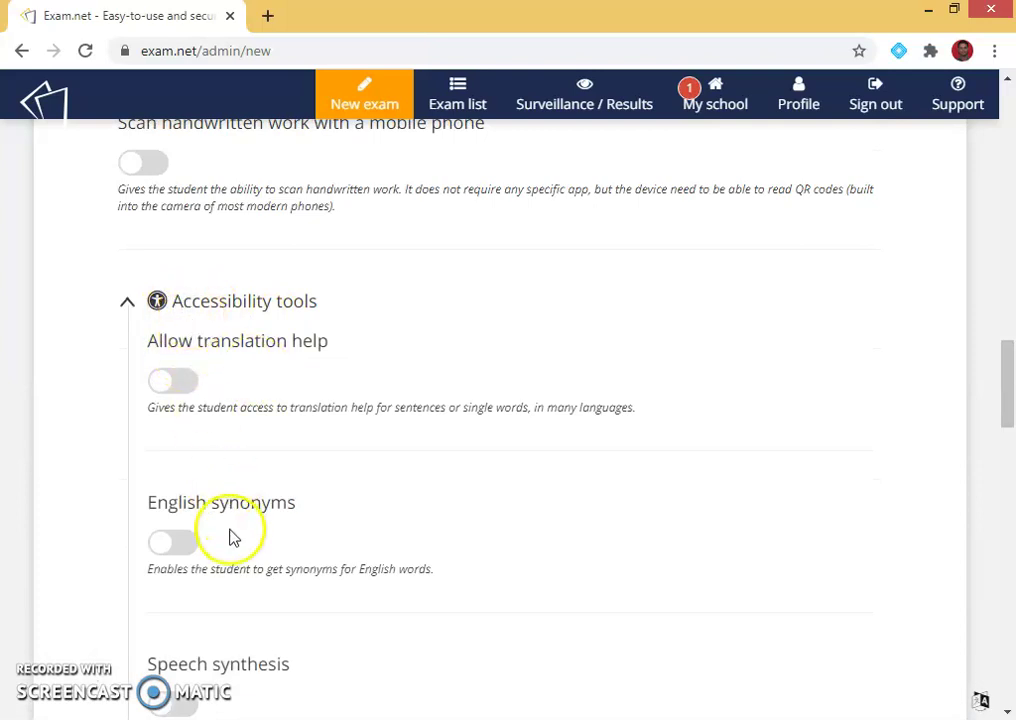
scroll(235, 540, down, 3)
scroll(195, 430, down, 2)
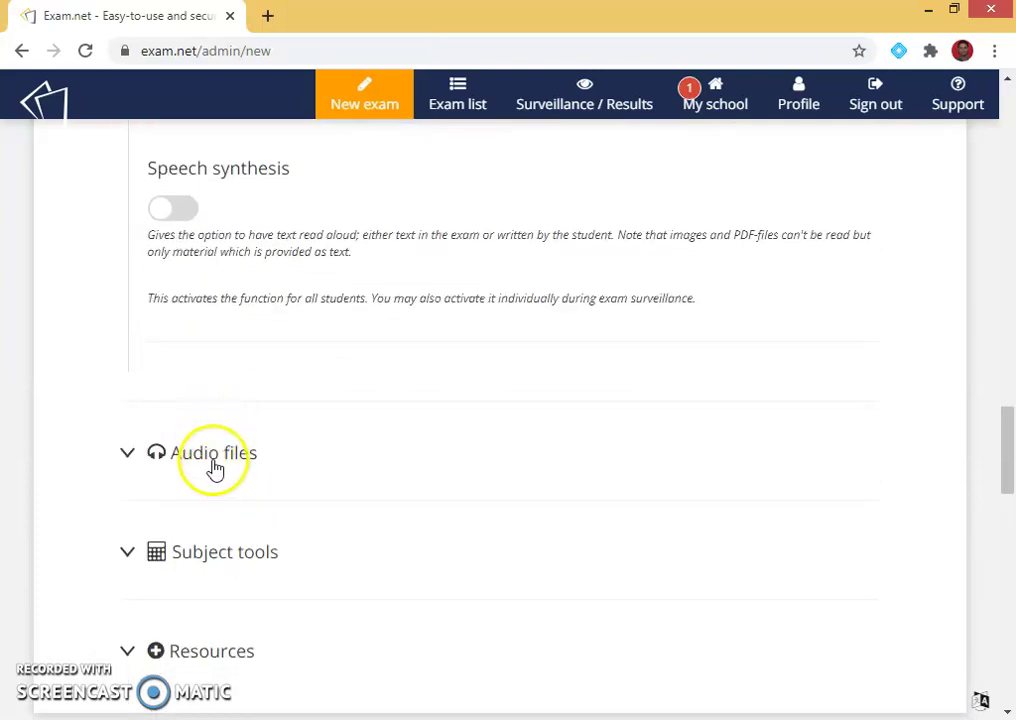
Step: Try out the Drawing tool and Calculator among the subject tools, switching both on and off again, and look through the remaining subject tools
scroll(270, 500, down, 2)
click(181, 360)
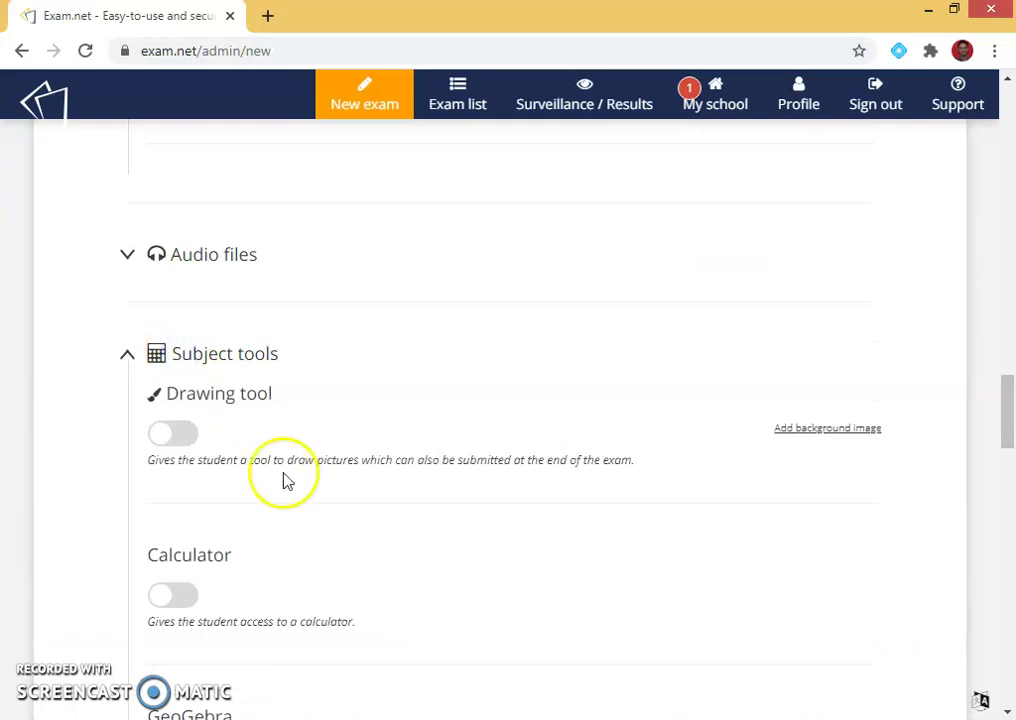
click(190, 438)
click(183, 598)
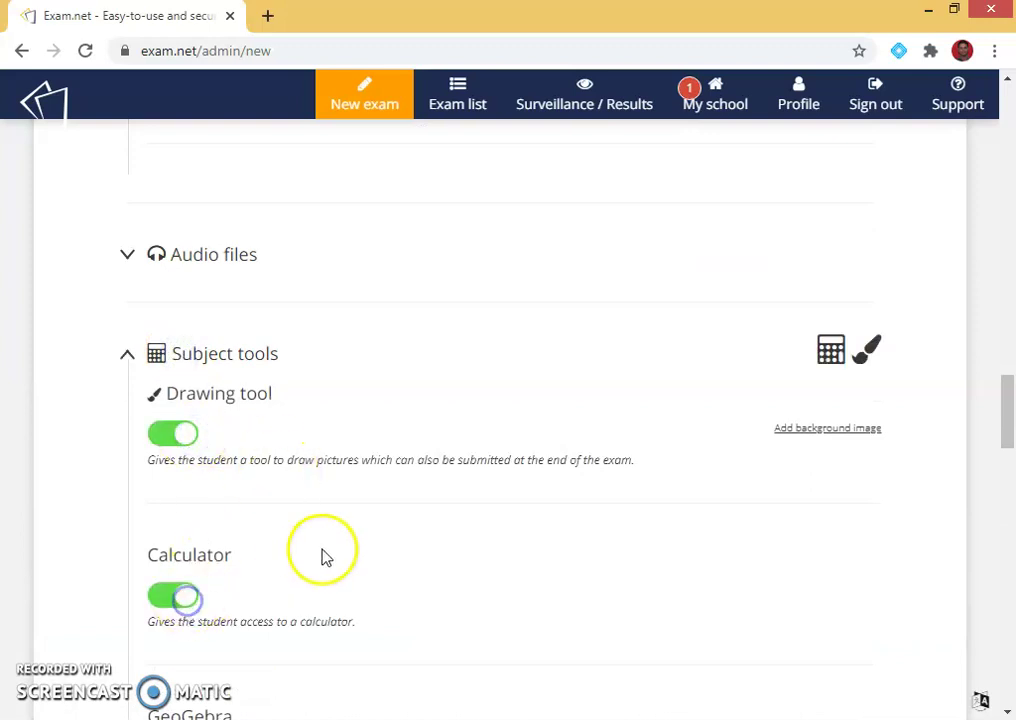
scroll(322, 556, down, 2)
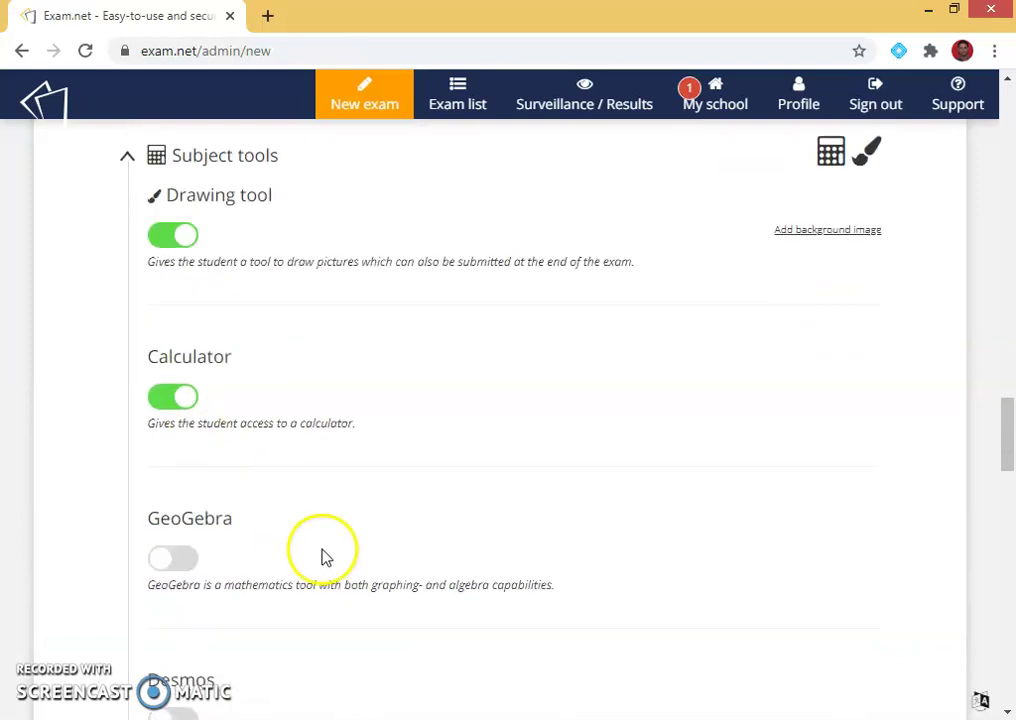
click(156, 400)
click(160, 236)
scroll(322, 567, down, 5)
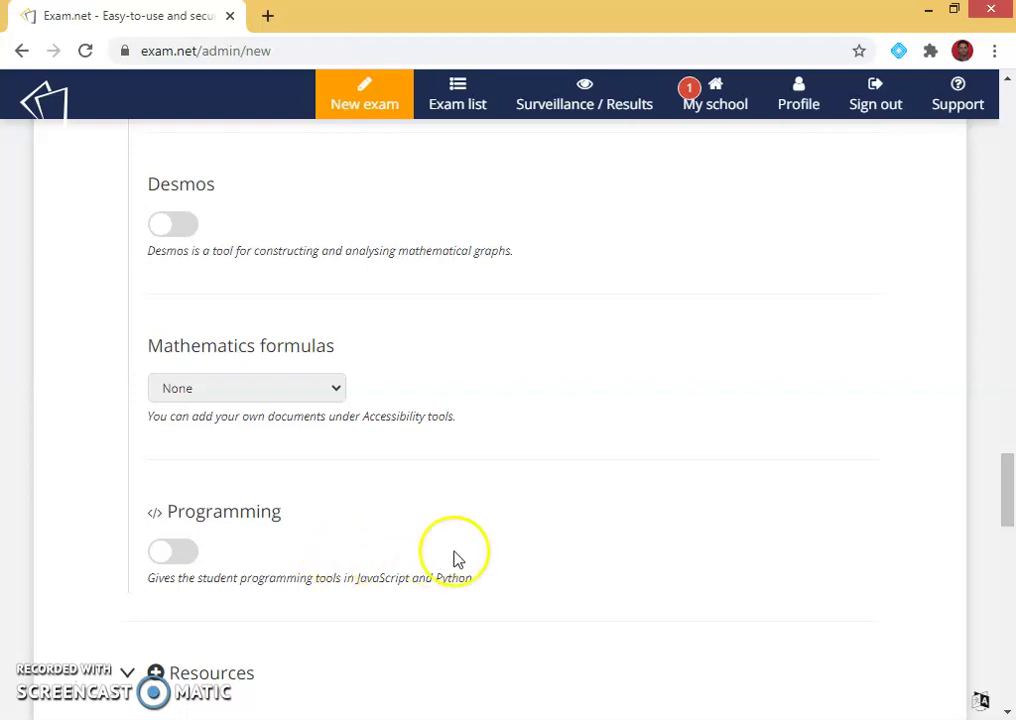
Step: Review the exam's security options and choose "Require an explanation but unlock immediately" for the lower security mode
scroll(454, 556, down, 4)
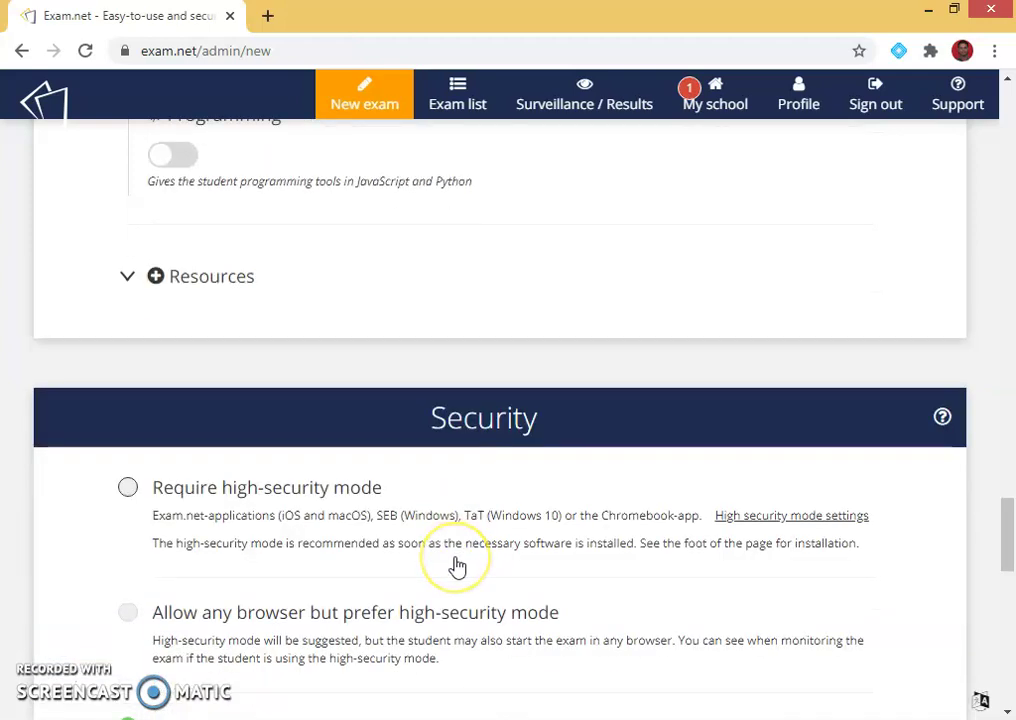
scroll(455, 566, down, 6)
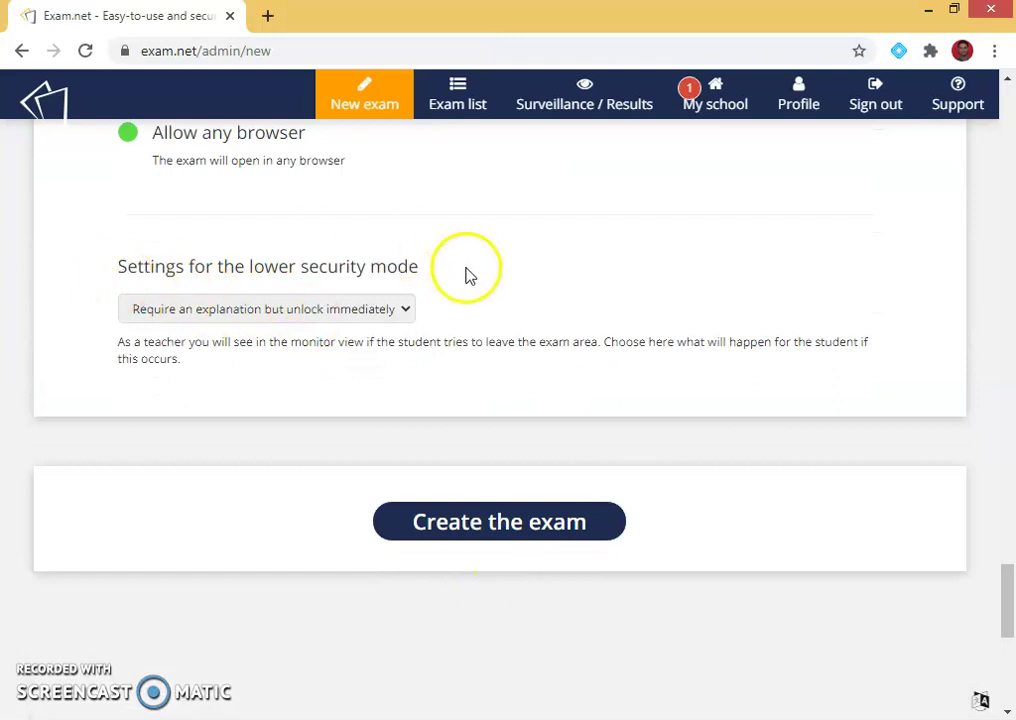
click(274, 316)
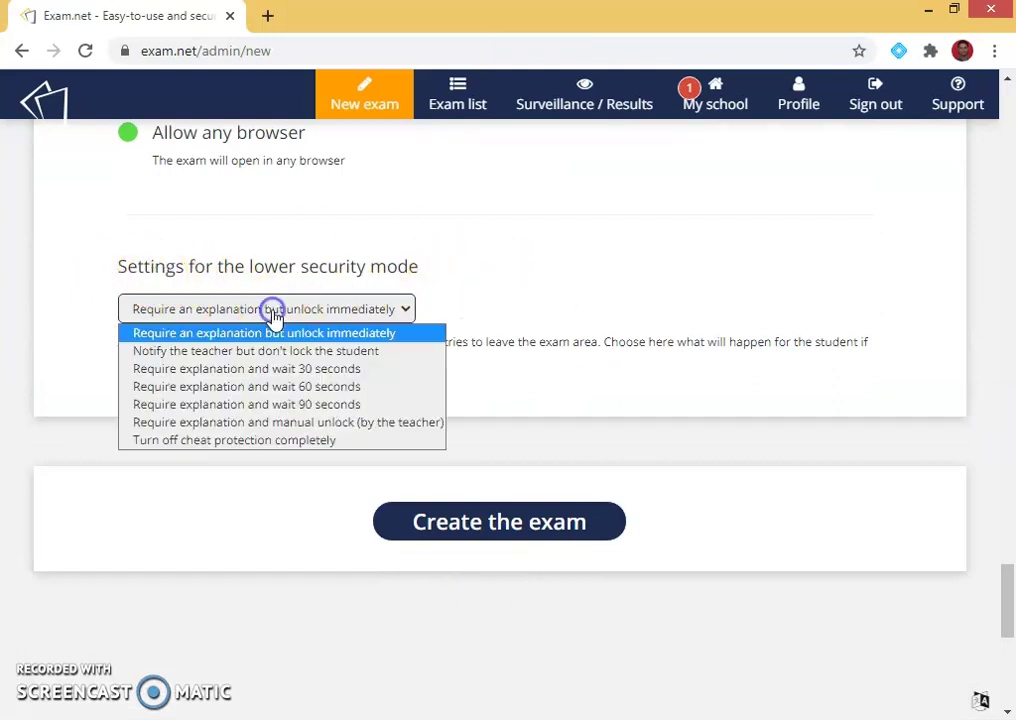
click(57, 680)
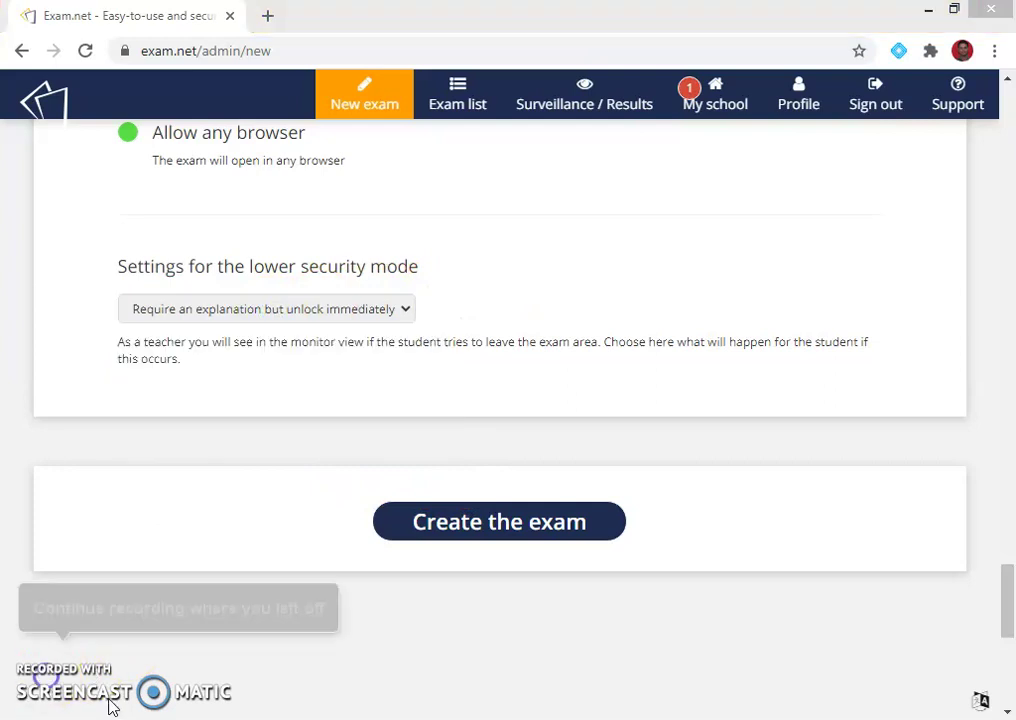
click(352, 317)
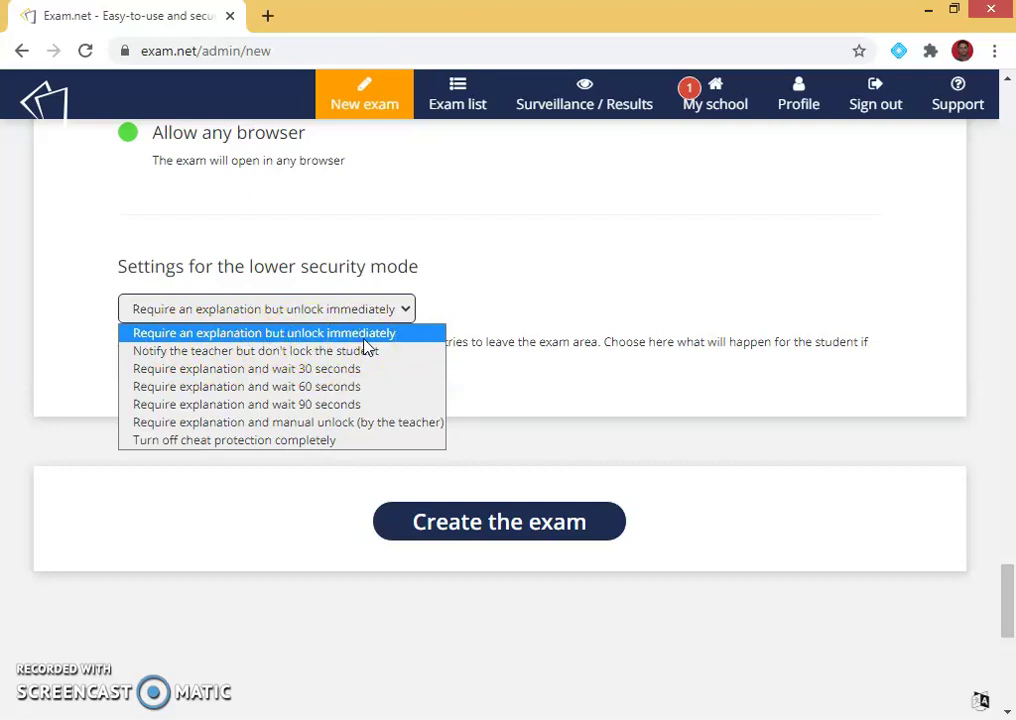
drag(368, 347, 341, 383)
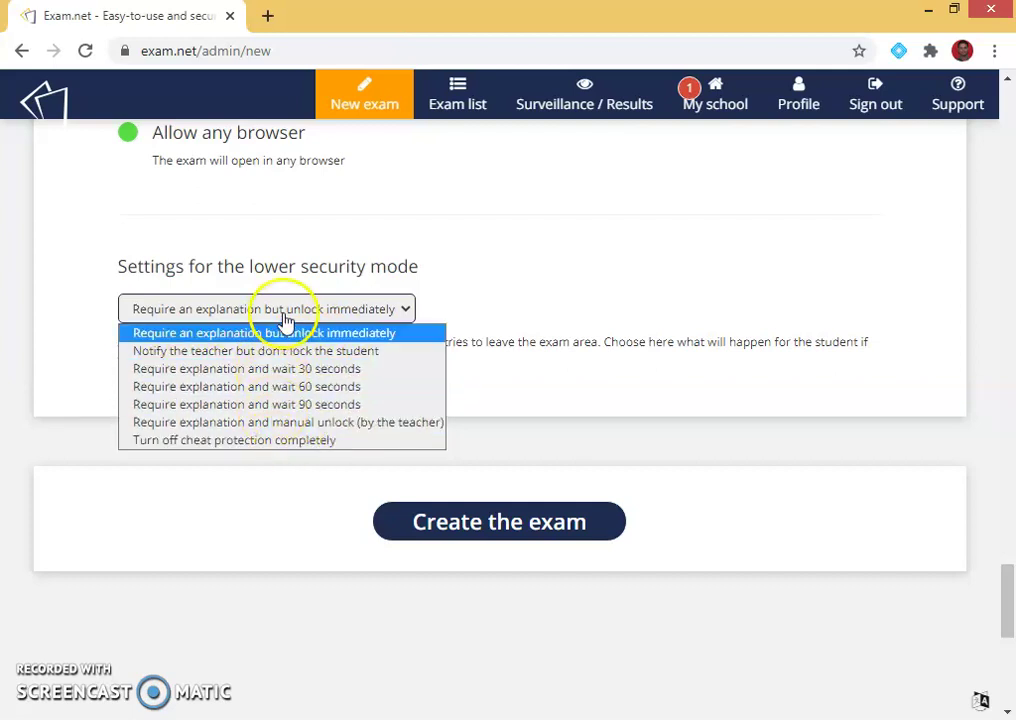
click(310, 334)
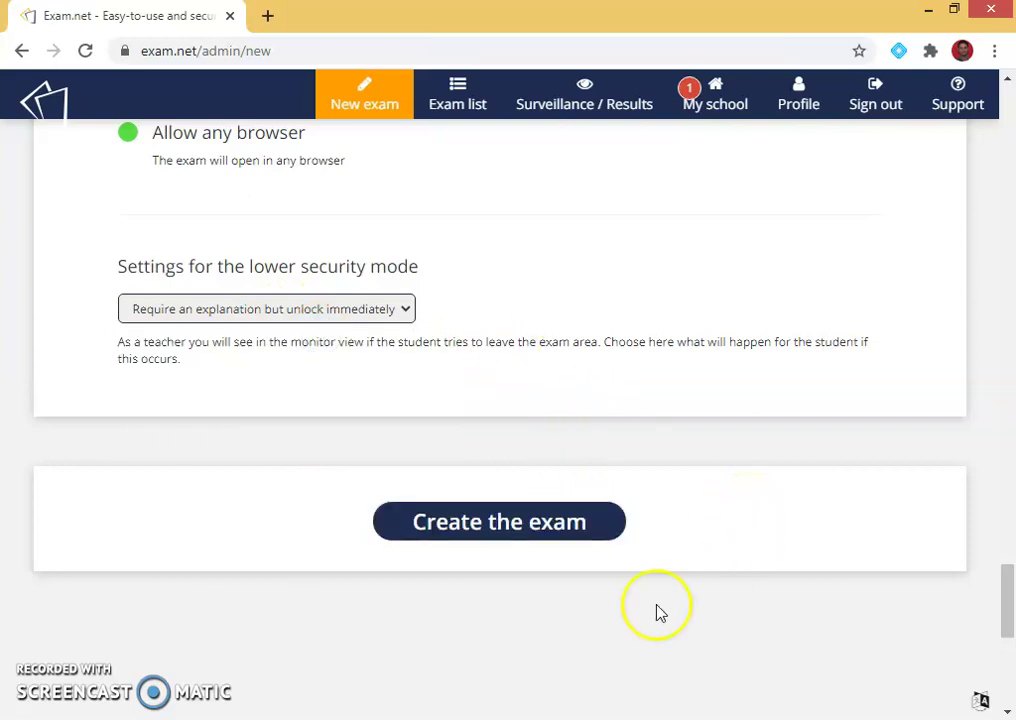
Step: Create the exam and find SCIENCE in the list of own exams
click(500, 530)
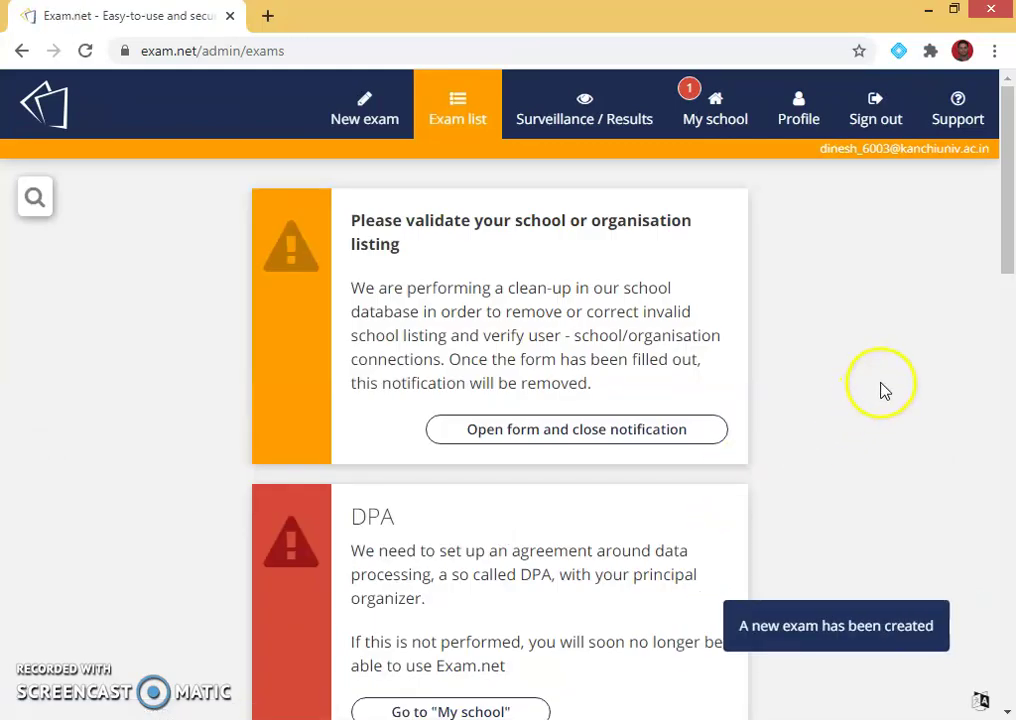
click(462, 106)
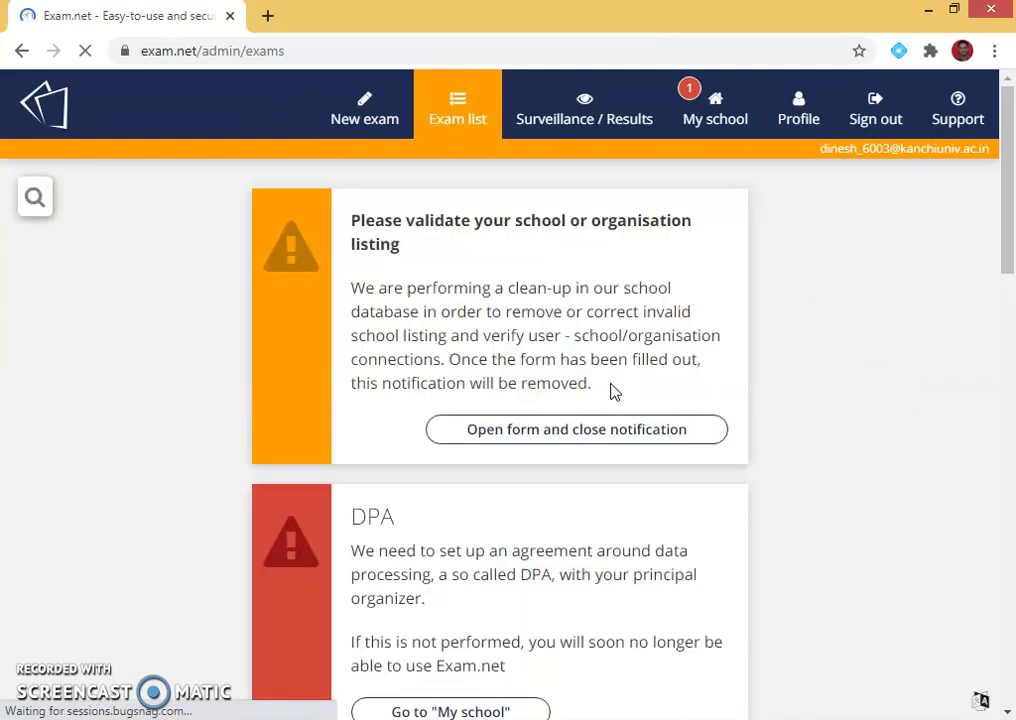
scroll(610, 390, down, 6)
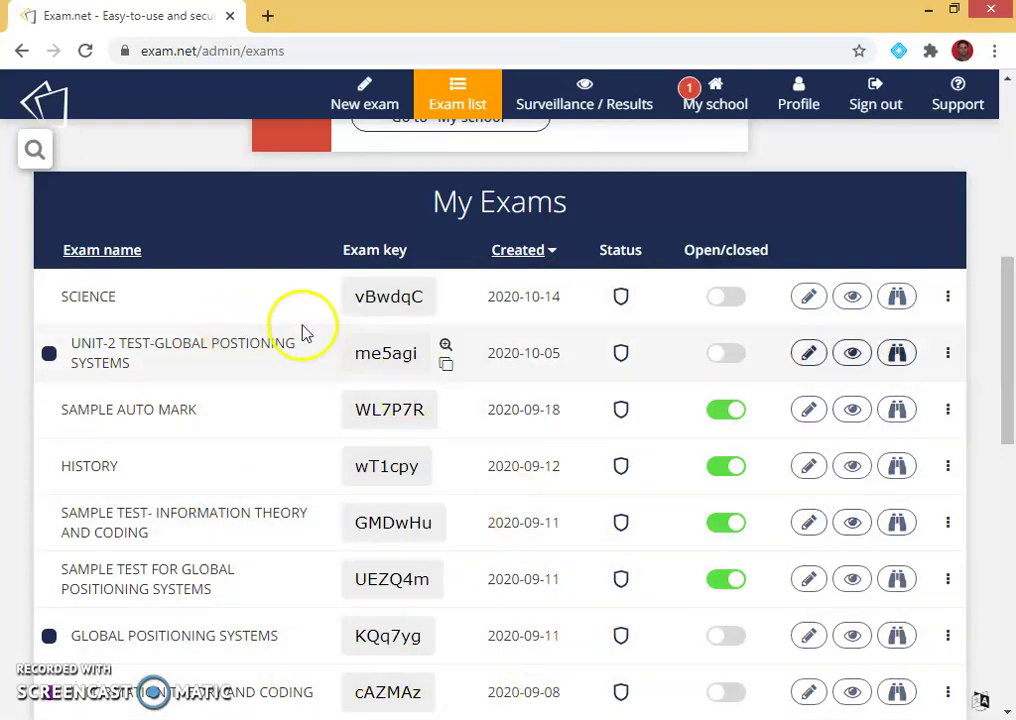
Step: Open the student preview of the SCIENCE exam and begin the exam as the test person
click(446, 364)
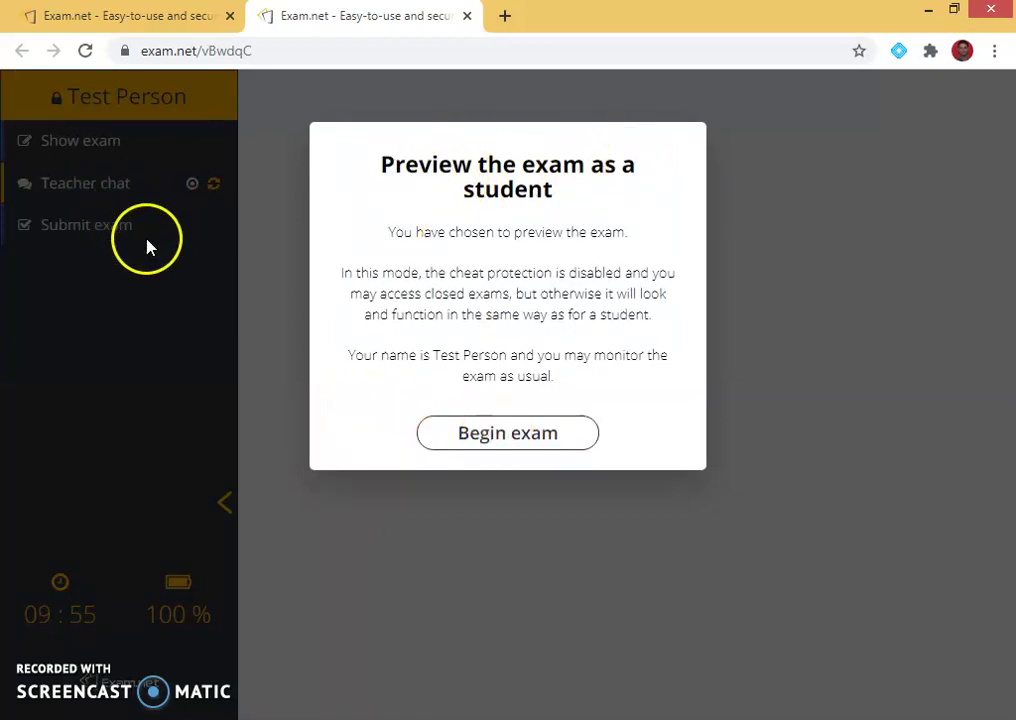
click(524, 436)
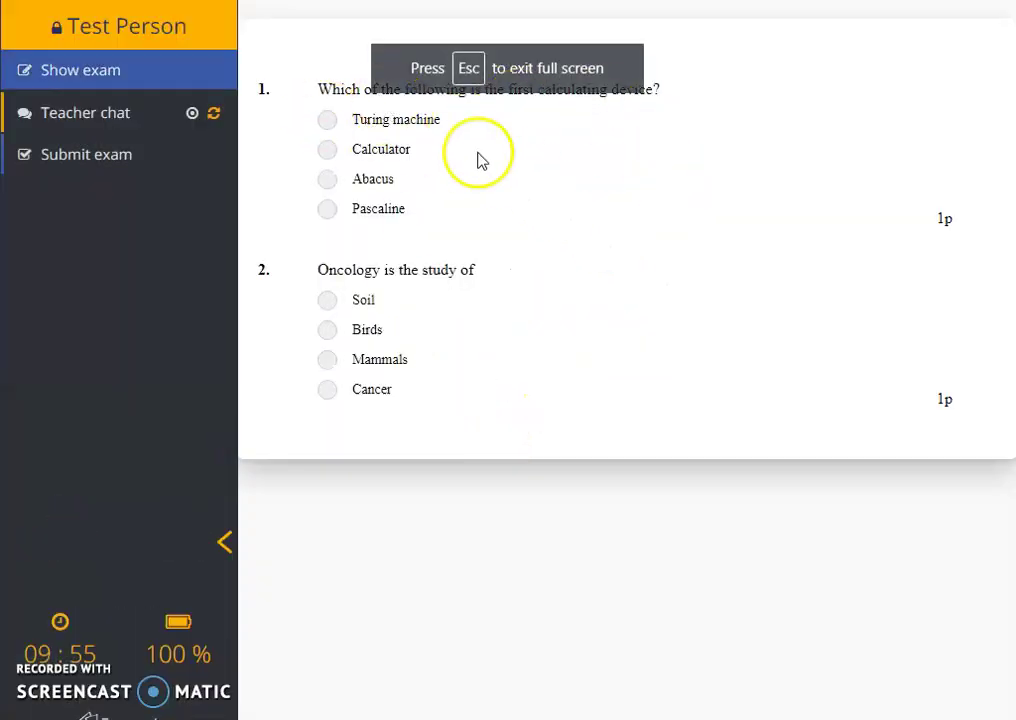
Step: Answer the calculating device question with Abacus and the oncology question with Cancer, then submit the exam and confirm
click(329, 180)
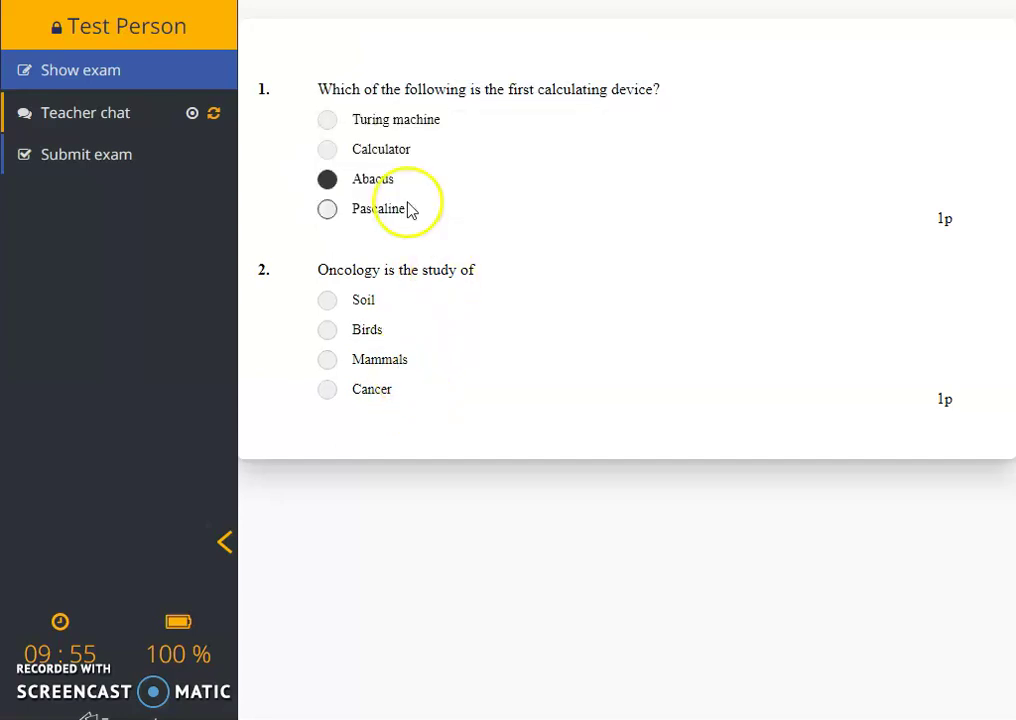
click(329, 391)
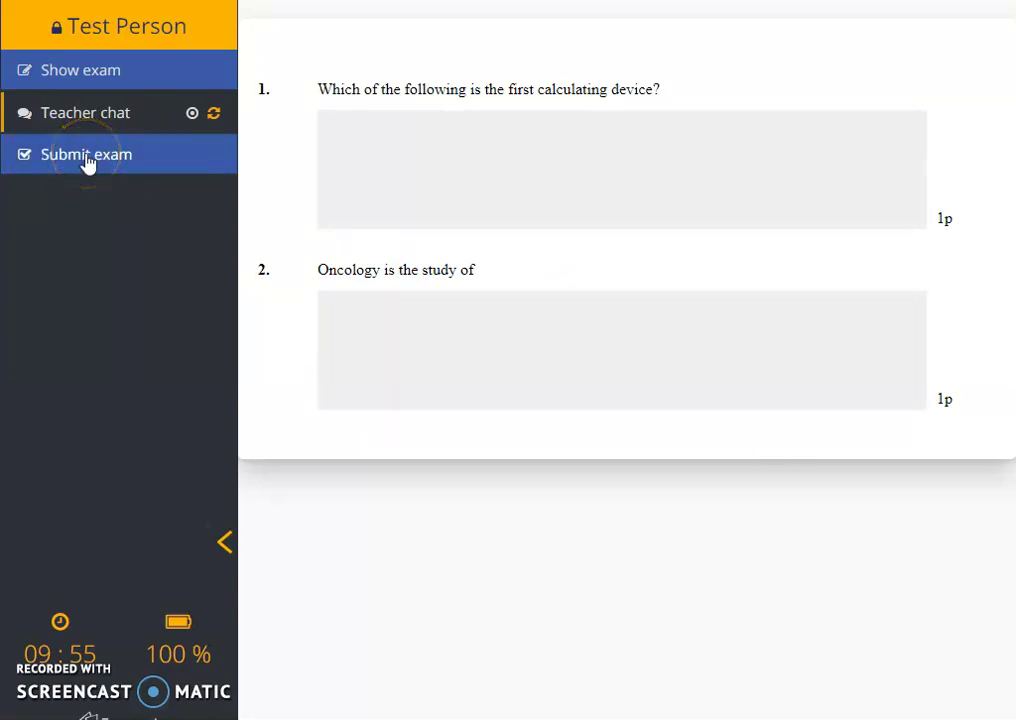
click(87, 158)
click(476, 252)
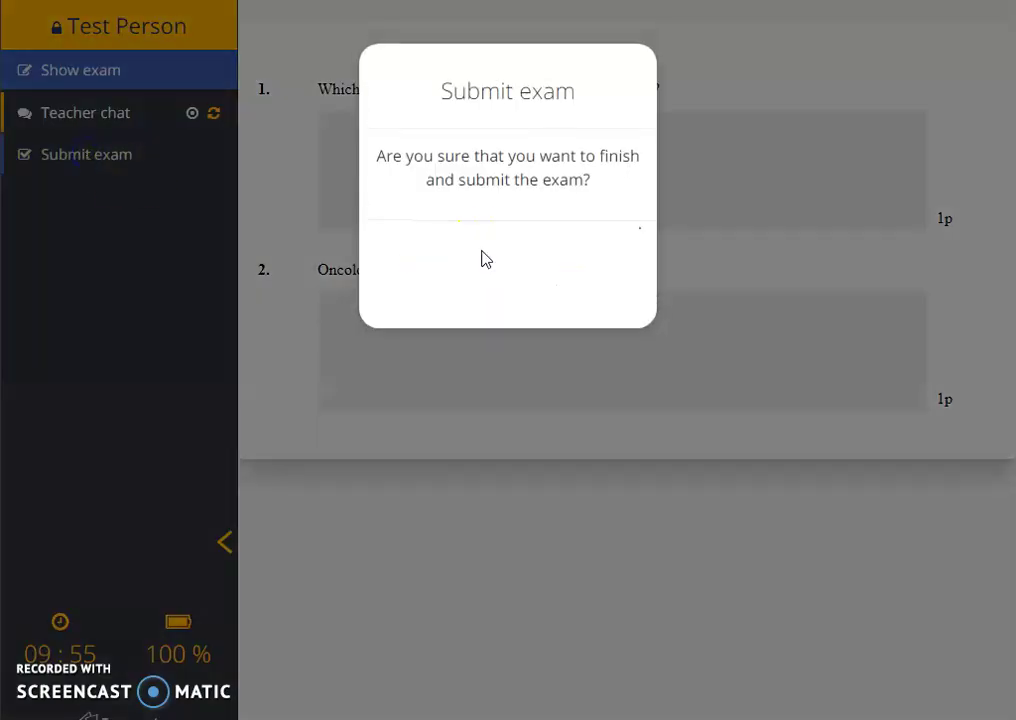